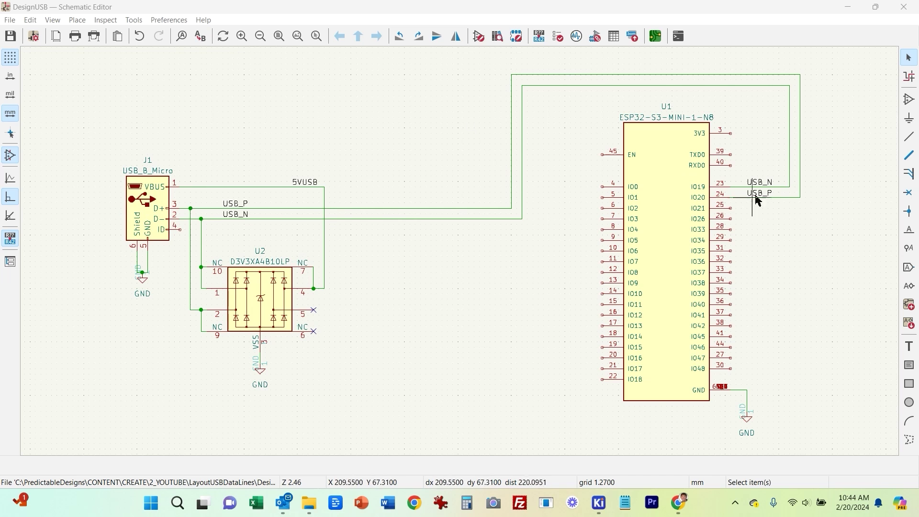
# Step: Bring up the board layout and zoom in on ESP32-S3 pads 23 (USB_N) and 24 (USB_P)
pyautogui.moveTo(600, 502)
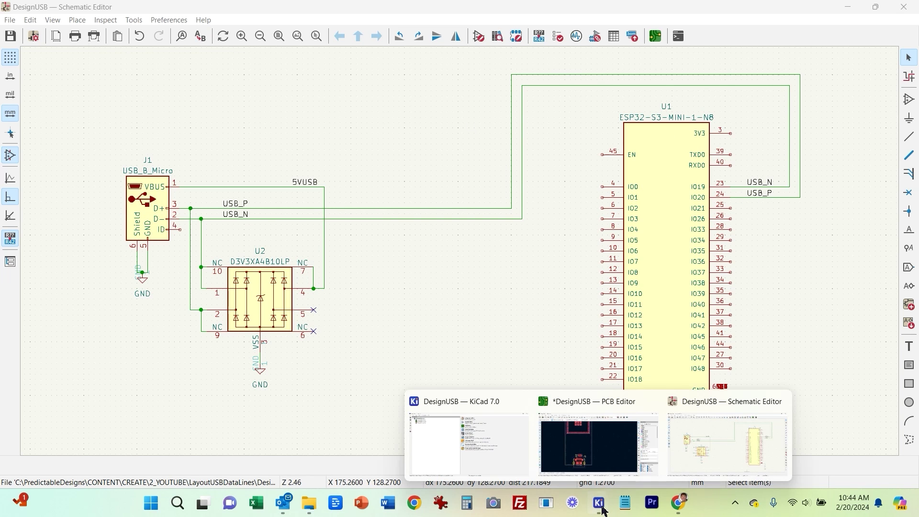
pyautogui.click(611, 446)
pyautogui.moveTo(484, 242); pyautogui.dragTo(574, 225, button='middle')
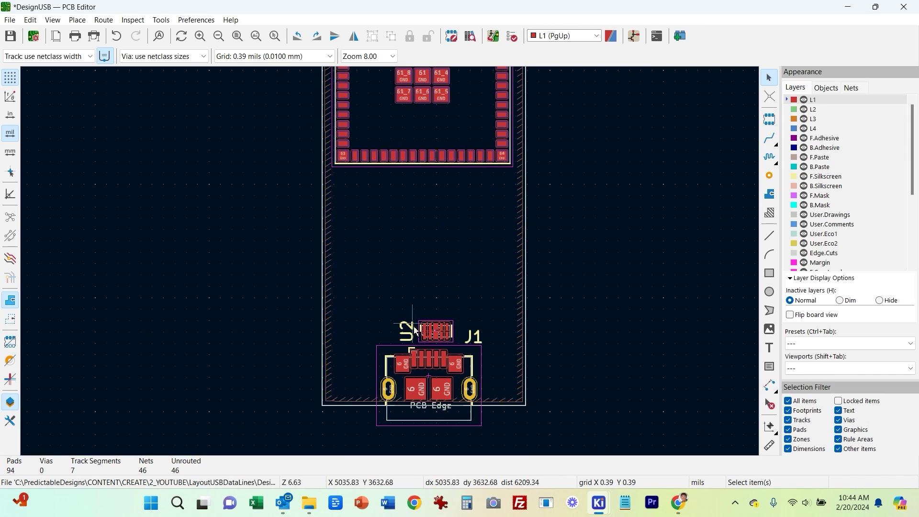
pyautogui.scroll(2, 442, 139)
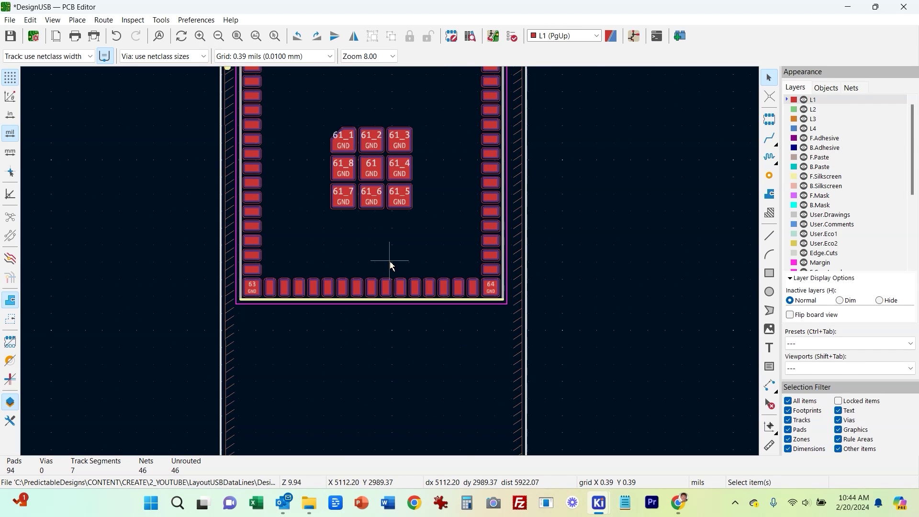
pyautogui.scroll(5, 390, 262)
# Step: Zoom back out from the pads and switch over to the browser
pyautogui.scroll(-5, 441, 401)
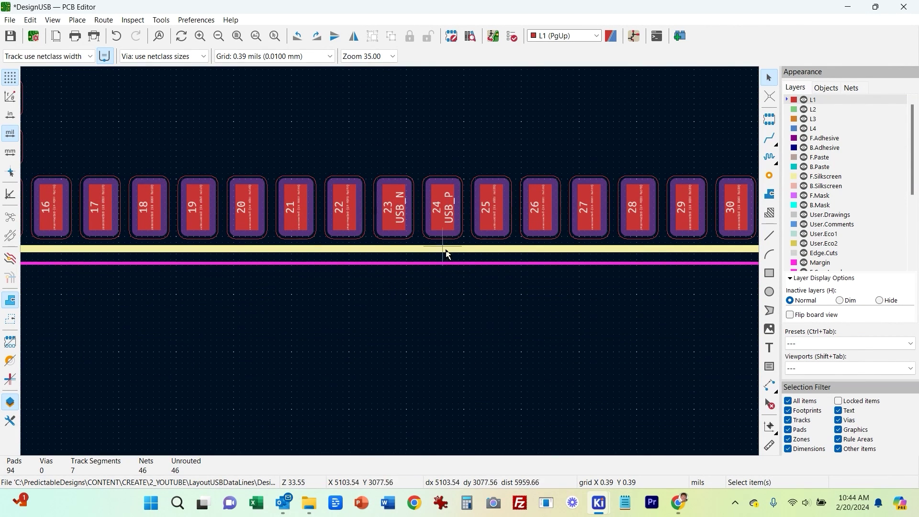
pyautogui.scroll(-6, 390, 263)
pyautogui.keyDown('shift'); pyautogui.scroll(-3, 602, 378); pyautogui.keyUp('shift')
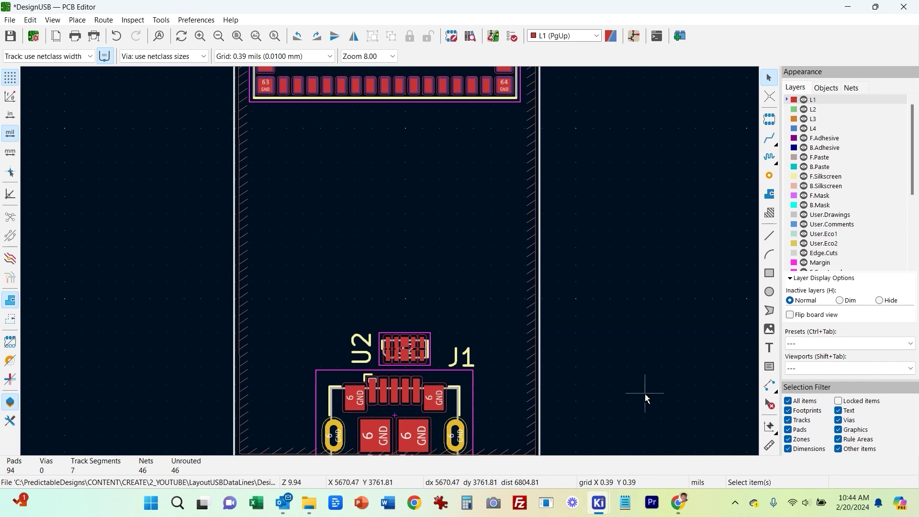
pyautogui.moveTo(683, 510)
pyautogui.click(677, 435)
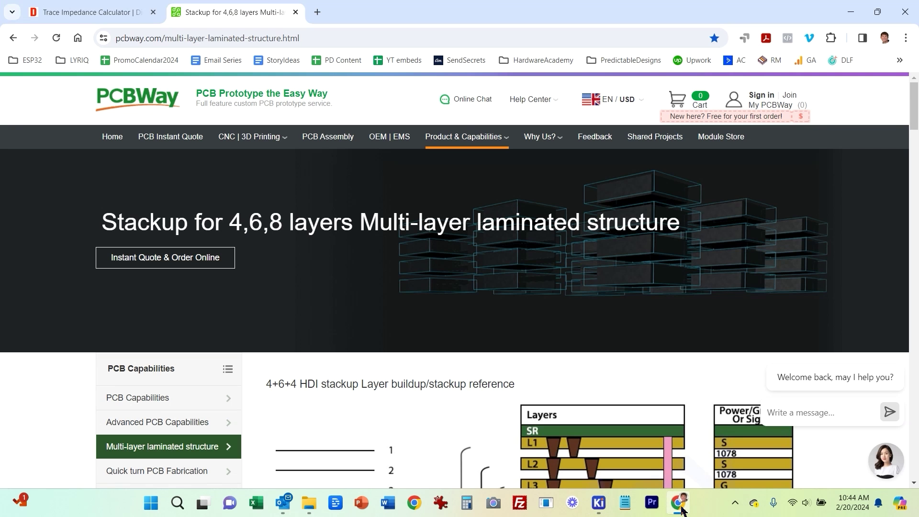
# Step: Switch to the DigiKey Trace Impedance Calculator tab and scroll down to the Trace Type section
pyautogui.click(68, 15)
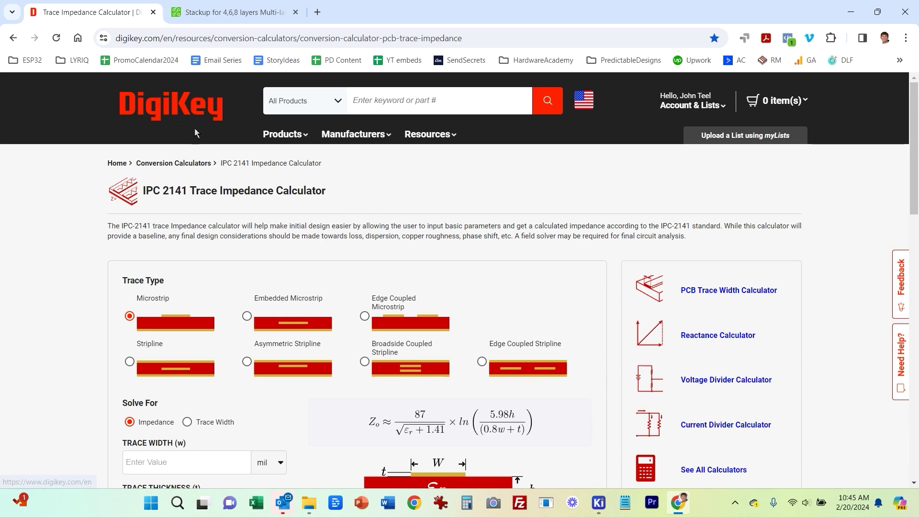
pyautogui.scroll(-2, 314, 297)
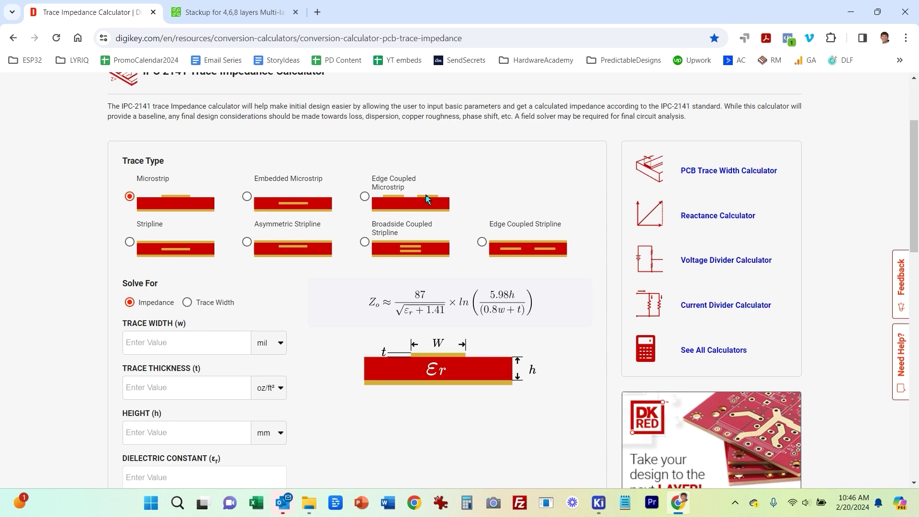
# Step: Choose Edge Coupled Microstrip, solve for trace width, and enter 90 Ω differential impedance
pyautogui.click(364, 196)
pyautogui.scroll(-1, 287, 230)
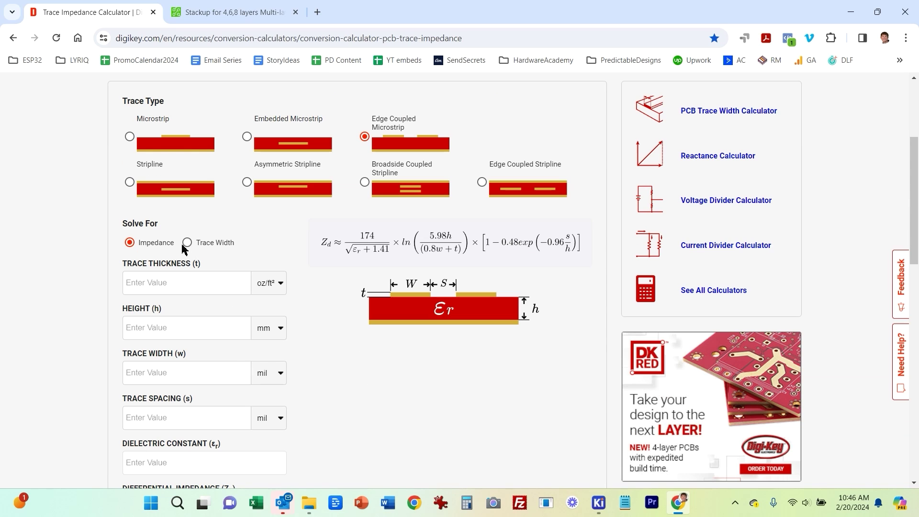
pyautogui.click(187, 244)
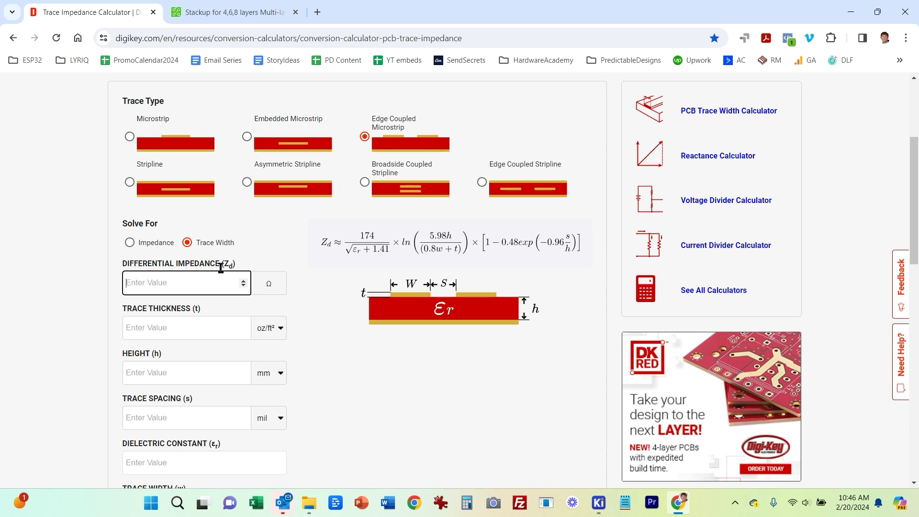
pyautogui.write('90')
pyautogui.scroll(-1, 285, 320)
pyautogui.scroll(1, 194, 197)
# Step: Set the trace thickness to 1 oz/ft² and move to the dielectric height field
pyautogui.click(178, 330)
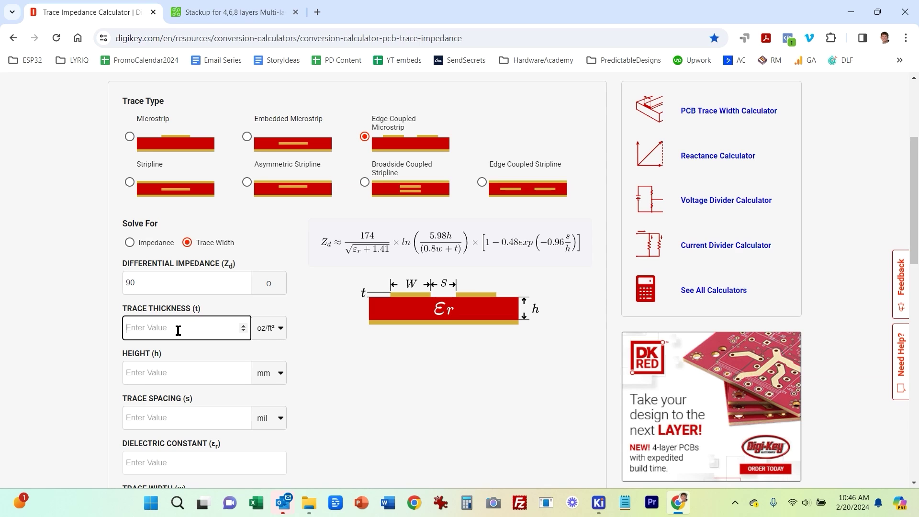
pyautogui.write('1')
pyautogui.click(281, 333)
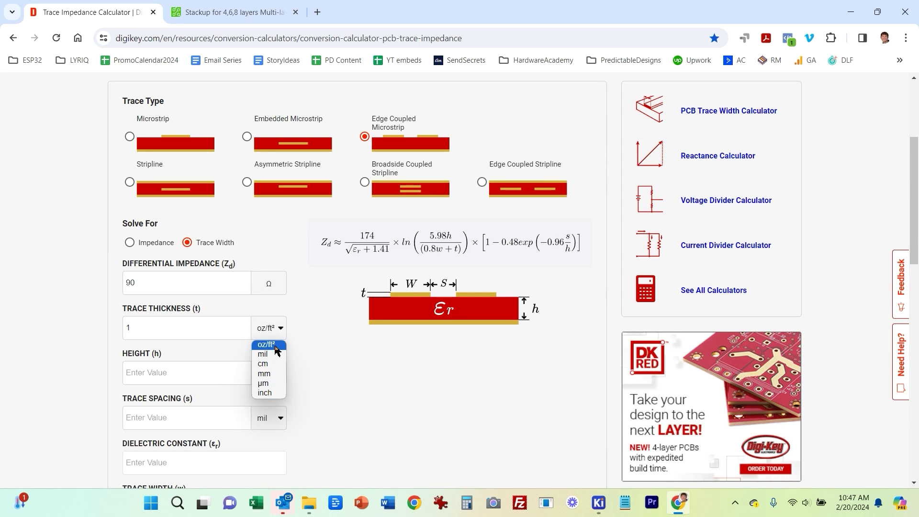
pyautogui.click(275, 345)
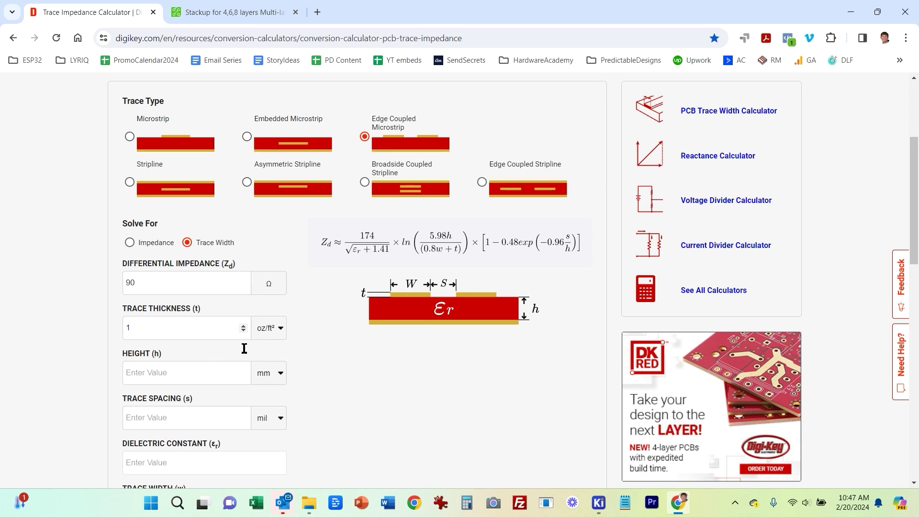
pyautogui.scroll(-1, 303, 365)
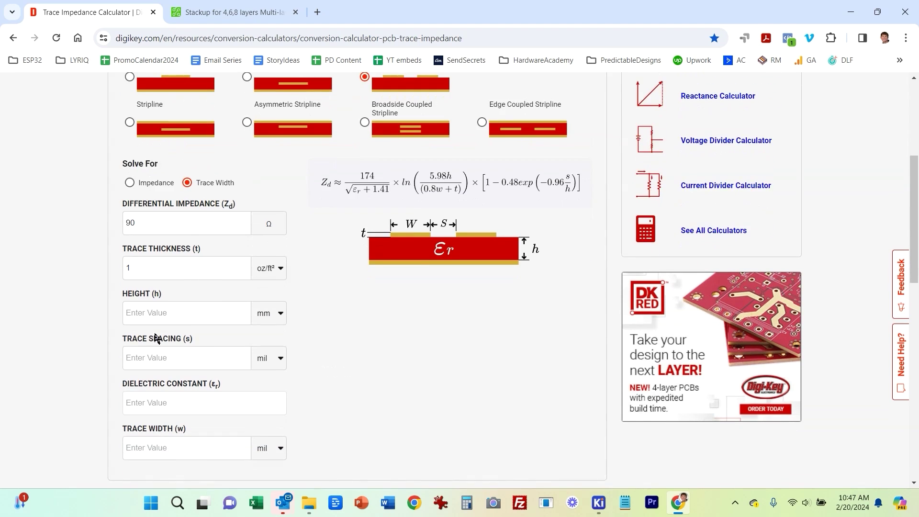
pyautogui.click(148, 316)
pyautogui.scroll(1, 100, 330)
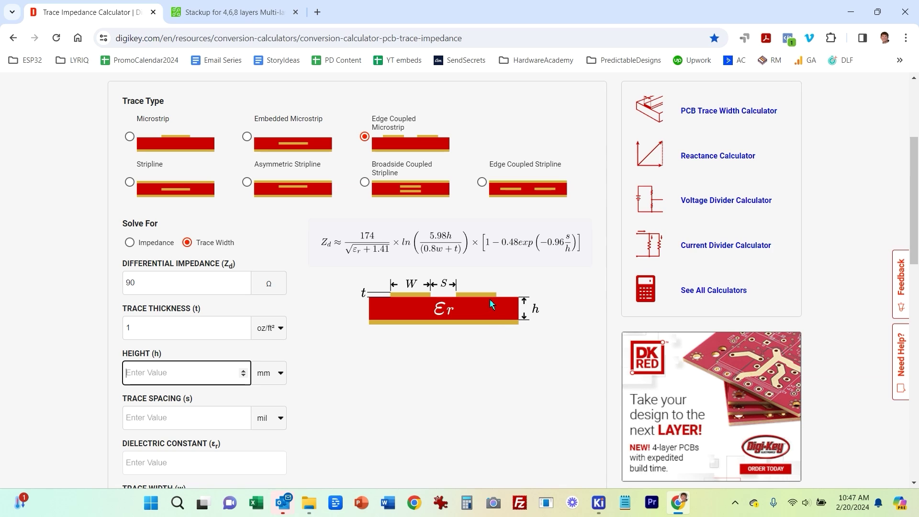
pyautogui.click(239, 13)
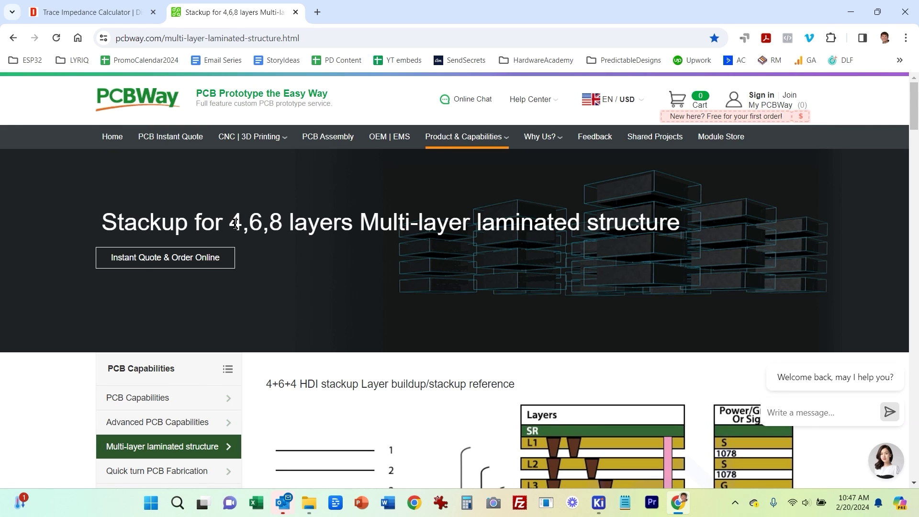
# Step: Find PCBWay's 1.6 mm 4-layer standard stackup and highlight the 0.11 mm prepreg under L1
pyautogui.moveTo(239, 226); pyautogui.dragTo(230, 225)
pyautogui.scroll(-14, 402, 315)
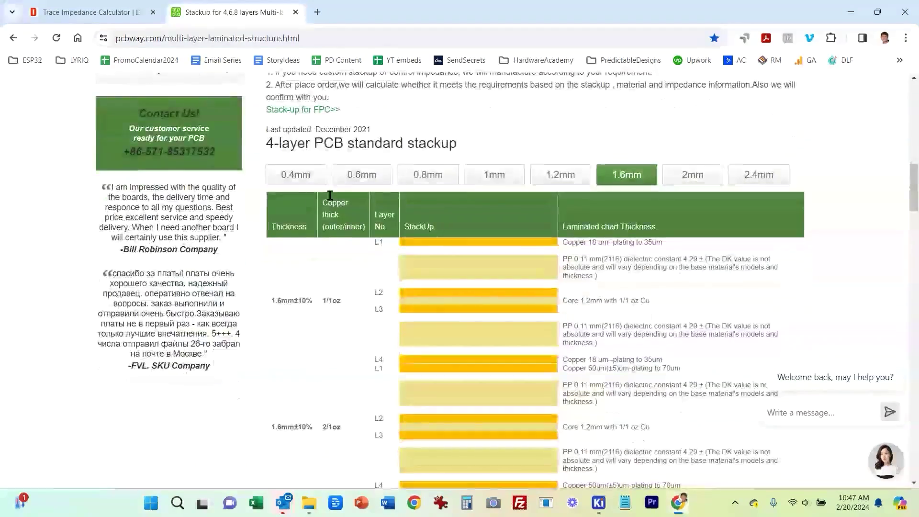
pyautogui.moveTo(269, 145); pyautogui.dragTo(476, 152)
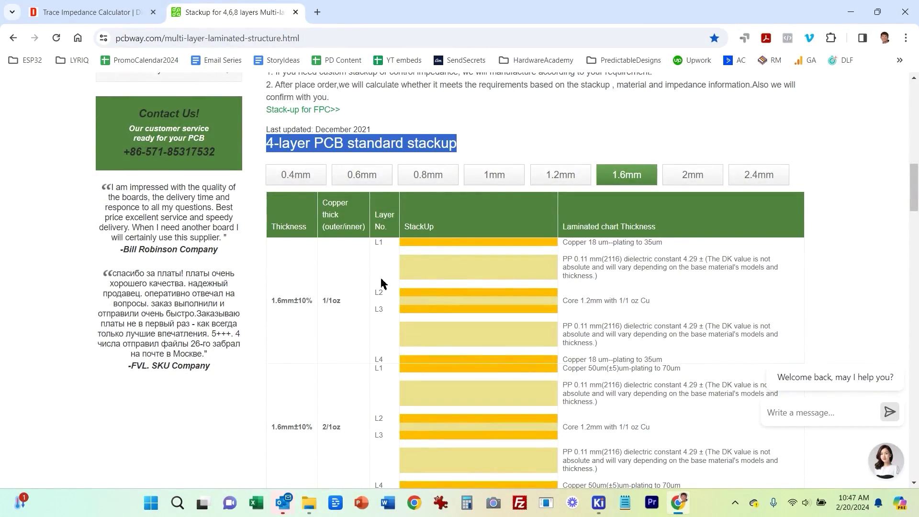
pyautogui.scroll(-2, 382, 283)
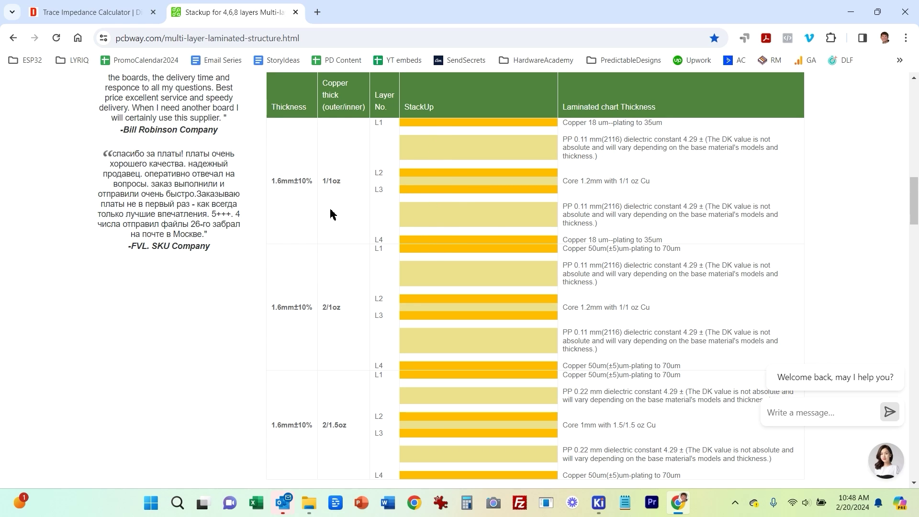
pyautogui.scroll(1, 455, 178)
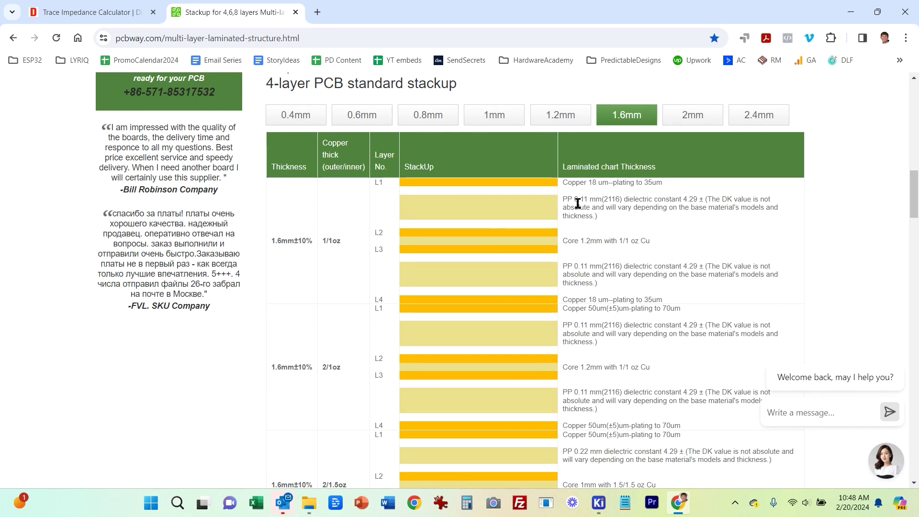
pyautogui.moveTo(577, 202); pyautogui.dragTo(602, 203)
# Step: Enter the 0.11 mm height and the dielectric constant taken from the stackup page
pyautogui.click(91, 12)
pyautogui.click(182, 376)
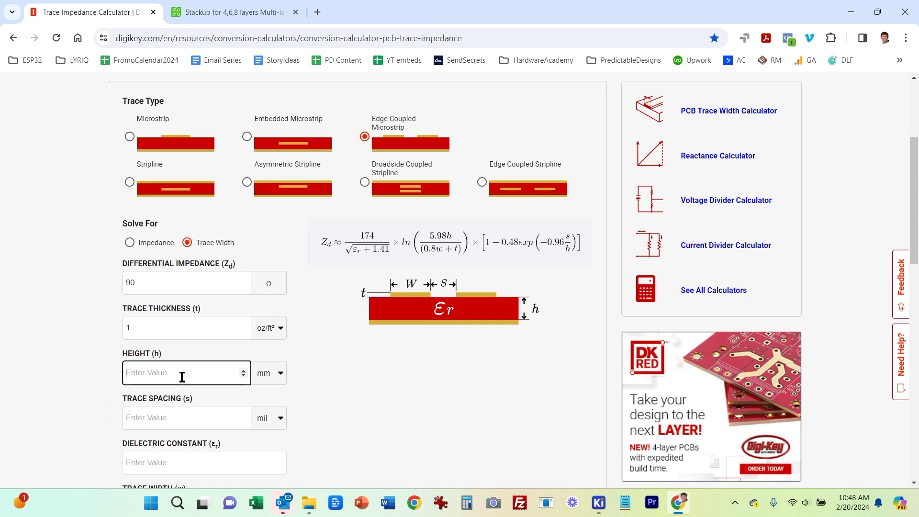
pyautogui.write('0.11')
pyautogui.scroll(-2, 357, 428)
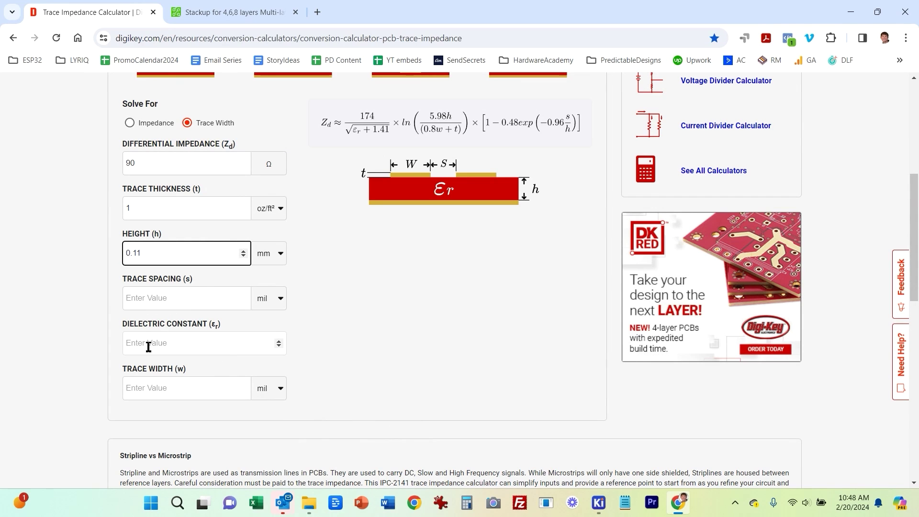
pyautogui.click(220, 10)
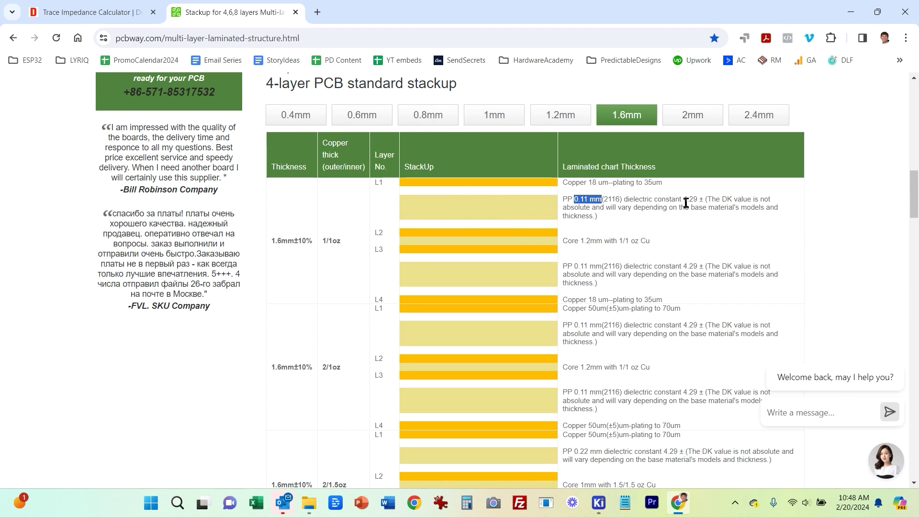
pyautogui.click(42, 6)
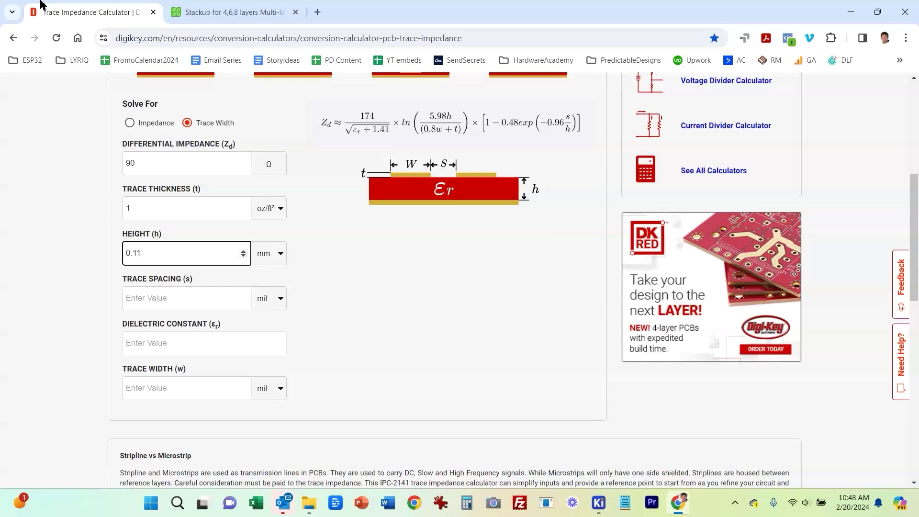
pyautogui.click(170, 348)
pyautogui.write('4.29')
# Step: Set trace spacing to 8 mil and read the 6.7033 mil width for 90 Ω
pyautogui.click(193, 297)
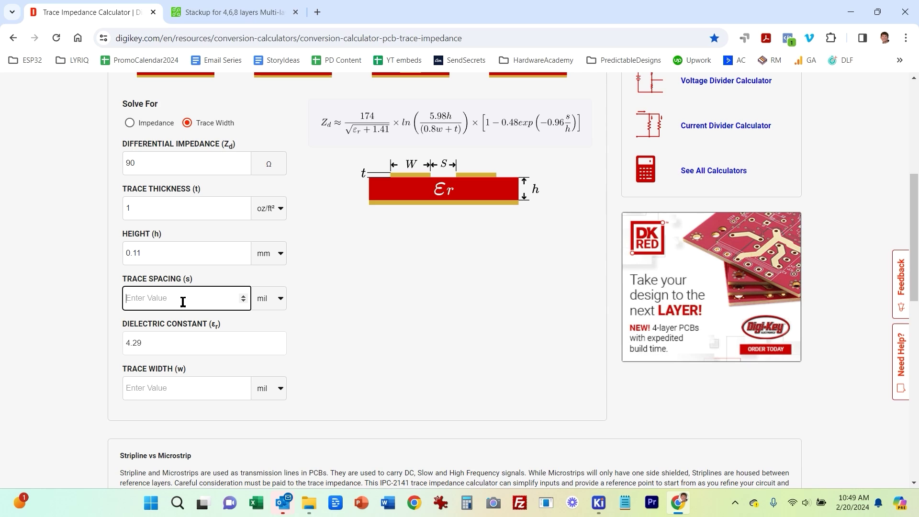
pyautogui.write('8')
pyautogui.moveTo(163, 389); pyautogui.dragTo(127, 390)
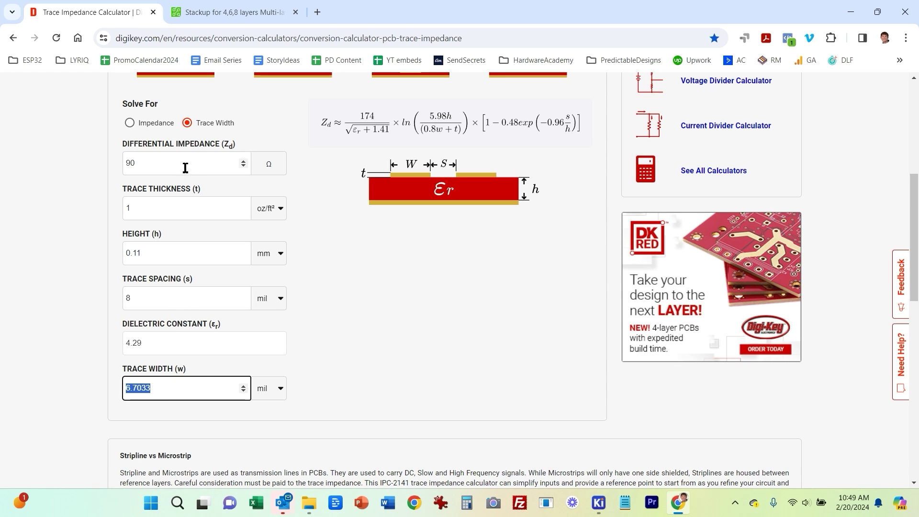
pyautogui.moveTo(185, 167); pyautogui.dragTo(122, 165)
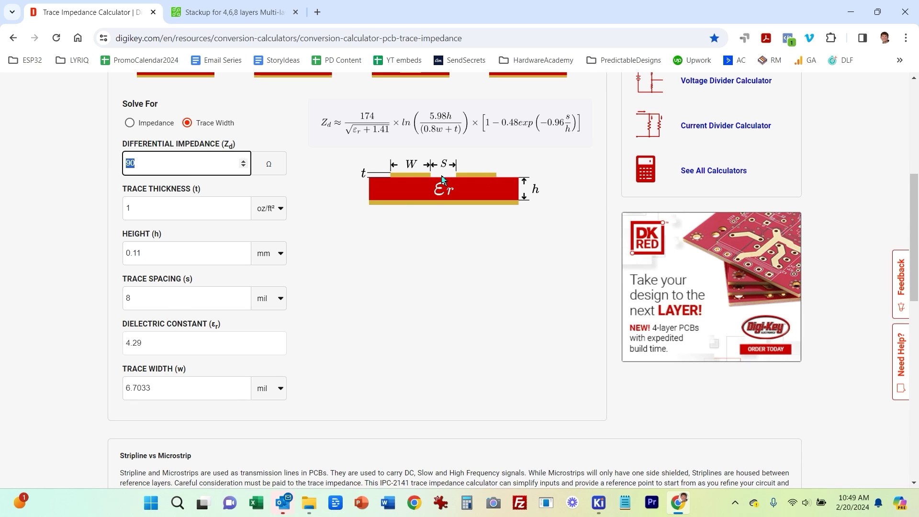
# Step: Compare the trace width at 6 mil spacing, then restore the 8 mil spacing
pyautogui.click(166, 304)
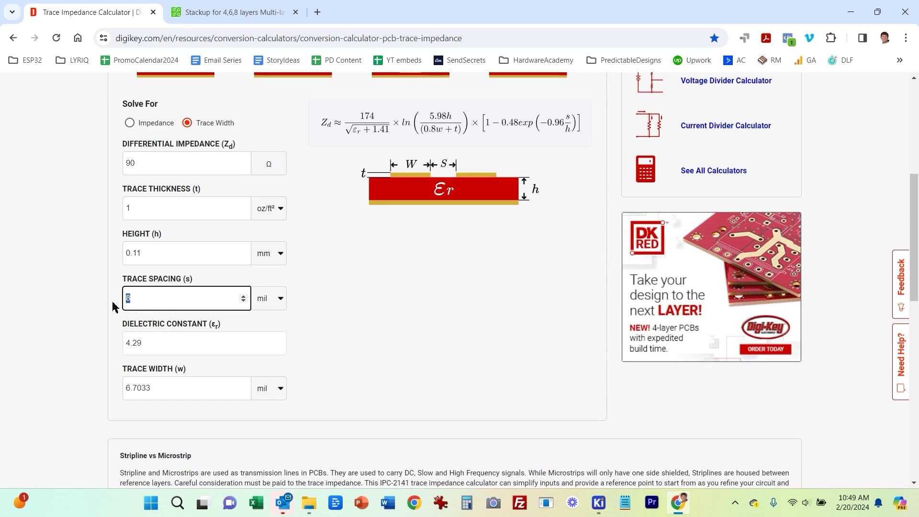
pyautogui.write('6')
pyautogui.click(165, 385)
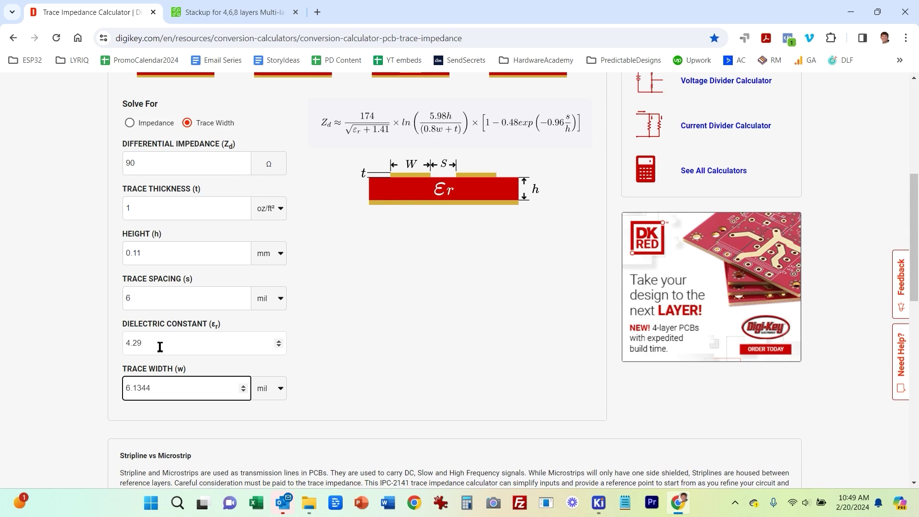
pyautogui.click(158, 302)
pyautogui.write('8')
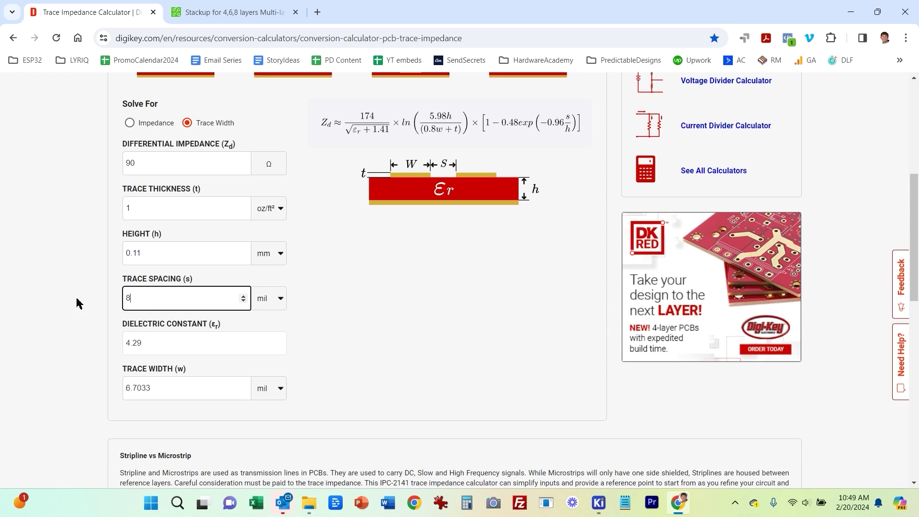
pyautogui.click(417, 372)
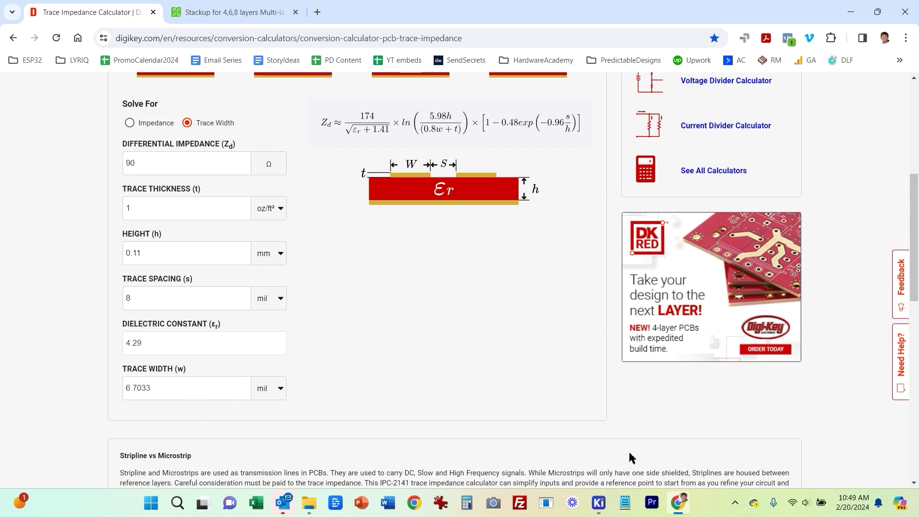
pyautogui.moveTo(599, 502)
pyautogui.click(603, 411)
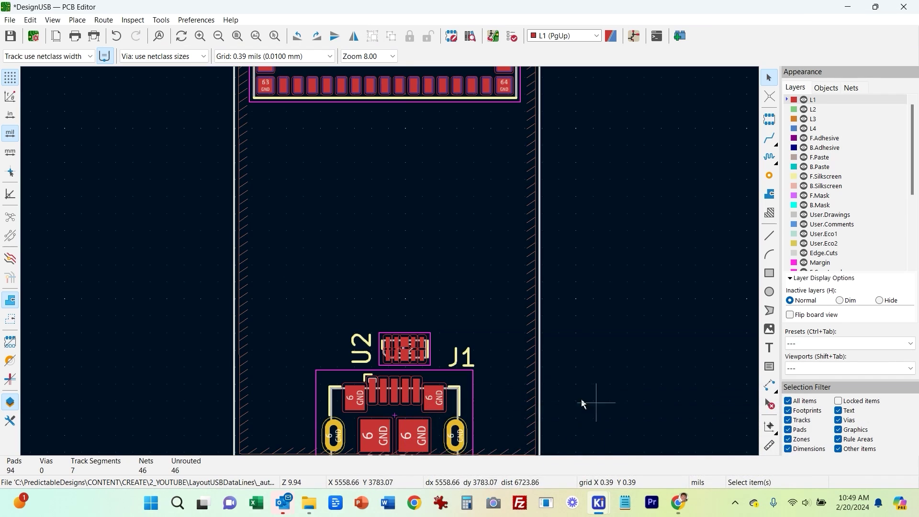
# Step: Zoom onto J1 and start a differential pair route from its USB data pads
pyautogui.scroll(-3, 489, 408)
pyautogui.scroll(4, 617, 304)
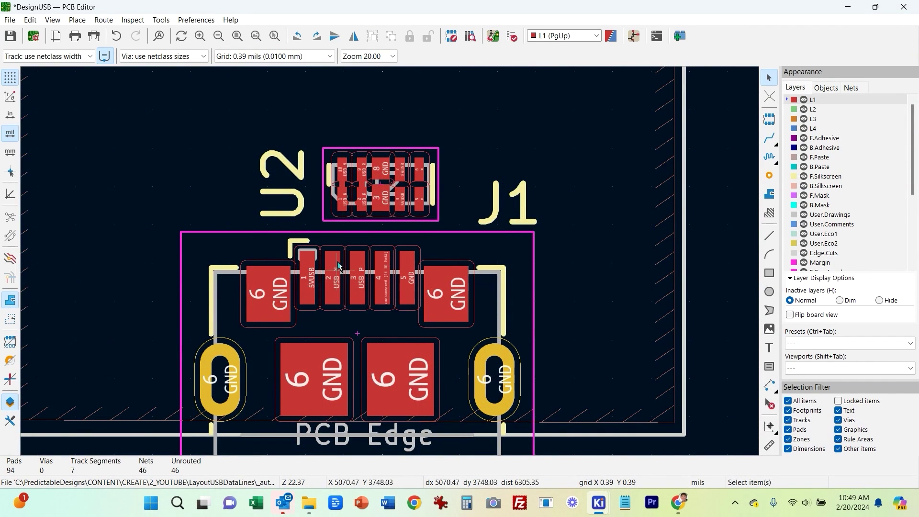
pyautogui.scroll(2, 348, 245)
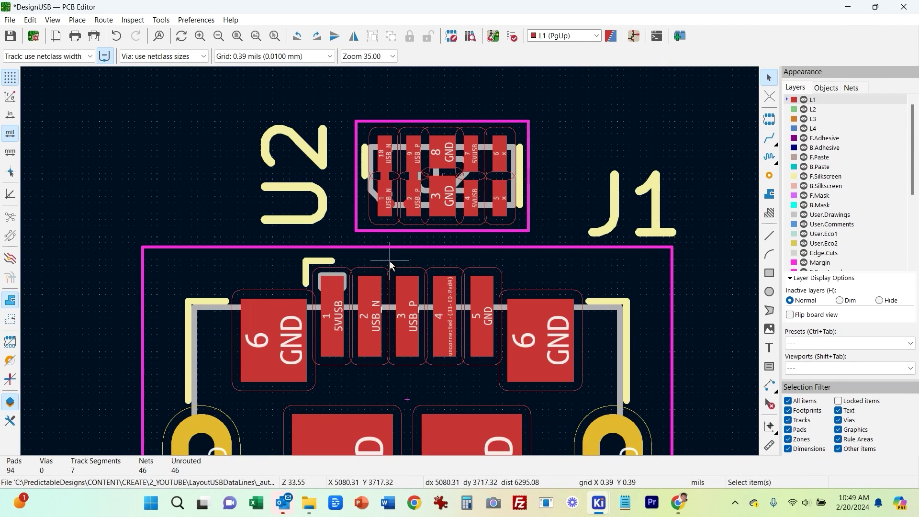
pyautogui.click(768, 140)
pyautogui.click(751, 139)
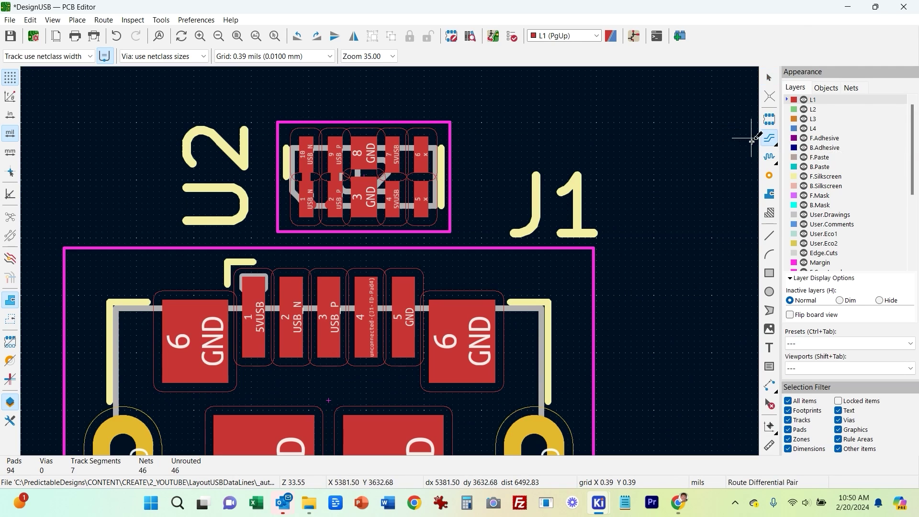
pyautogui.click(296, 320)
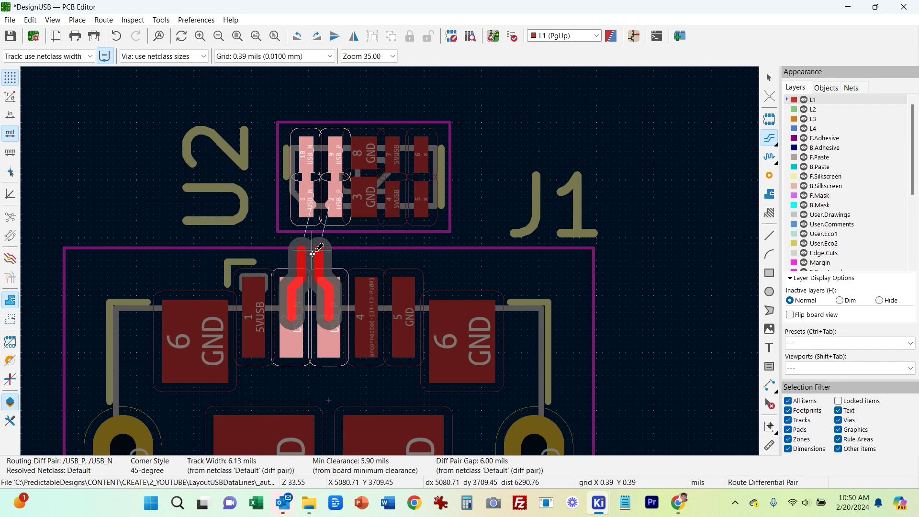
# Step: Give the differential pair custom dimensions of 6.70 mil width and 8 mil gap
pyautogui.rightClick(312, 253)
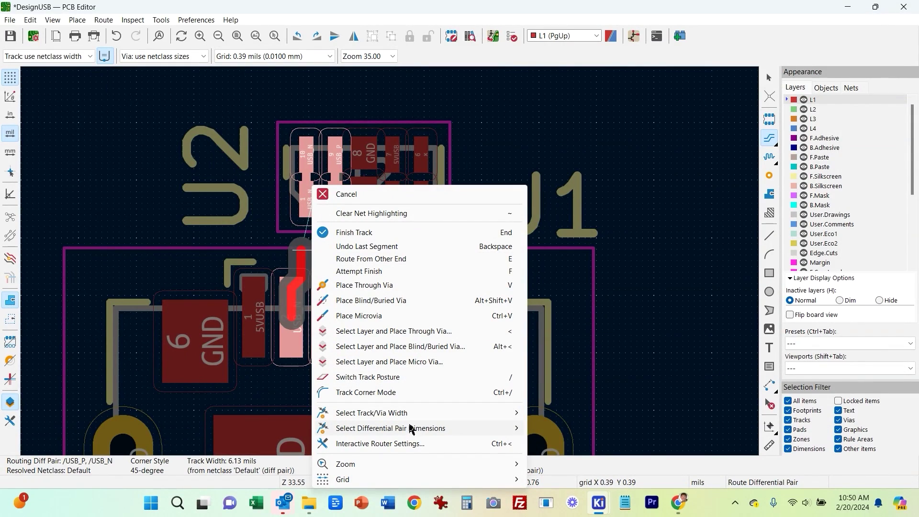
pyautogui.moveTo(413, 434)
pyautogui.click(578, 439)
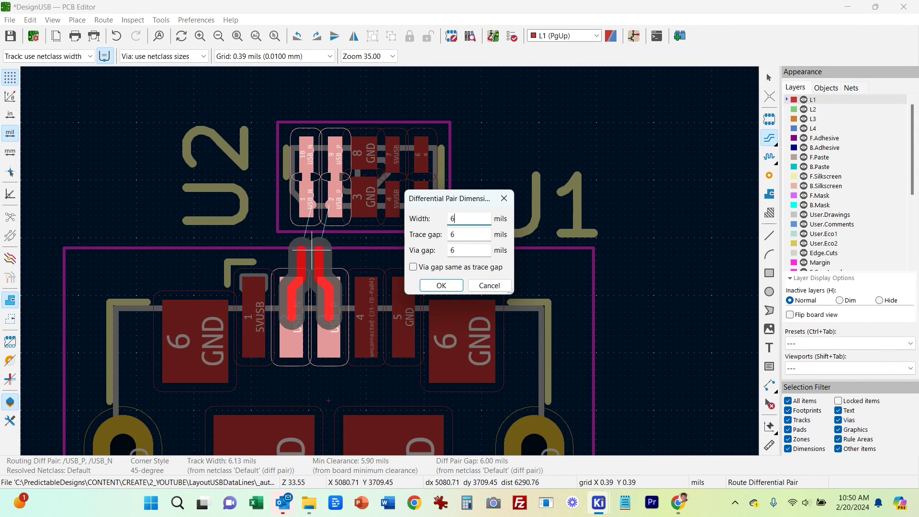
pyautogui.press('Tab')
pyautogui.click(442, 285)
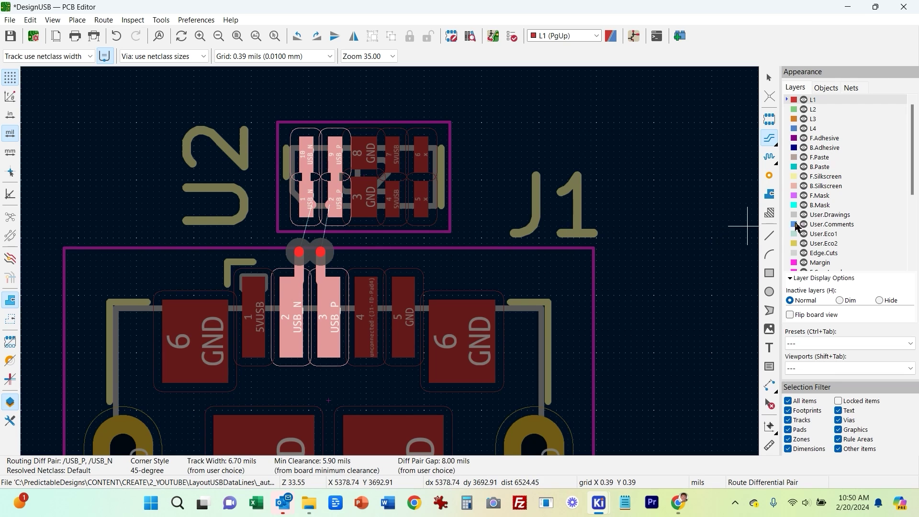
# Step: End the differential pair at the J1 stubs and switch to single-track routing
pyautogui.click(771, 138)
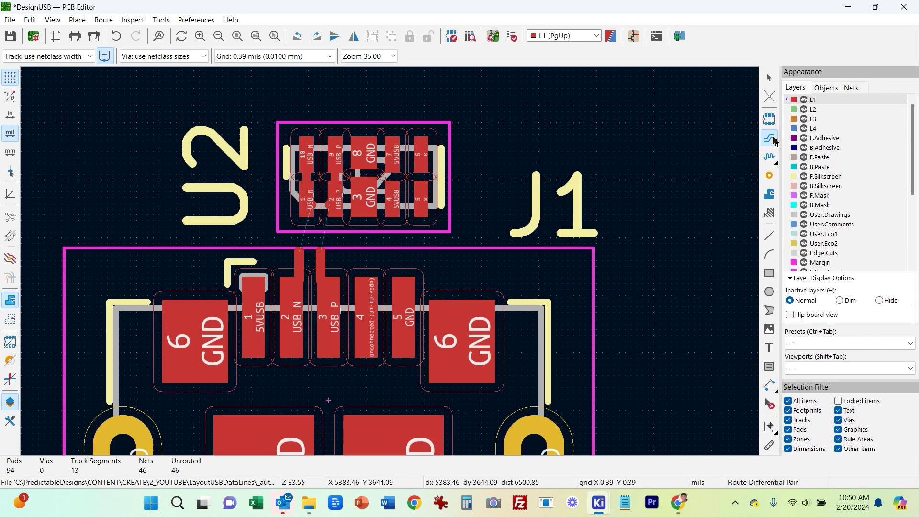
pyautogui.click(775, 141)
pyautogui.click(730, 138)
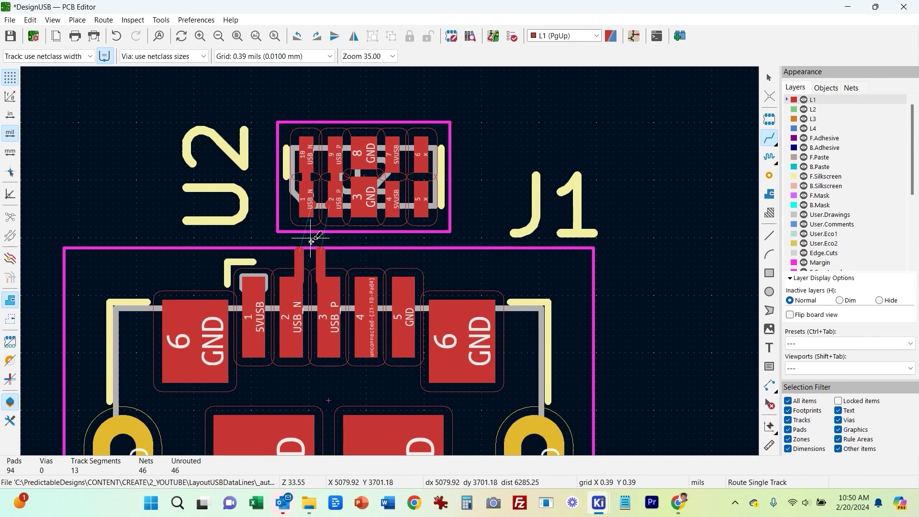
pyautogui.scroll(2, 311, 241)
pyautogui.press('Escape')
# Step: Route USB_N from its J1 stub to U2 pad 1 using a custom track width
pyautogui.click(461, 249)
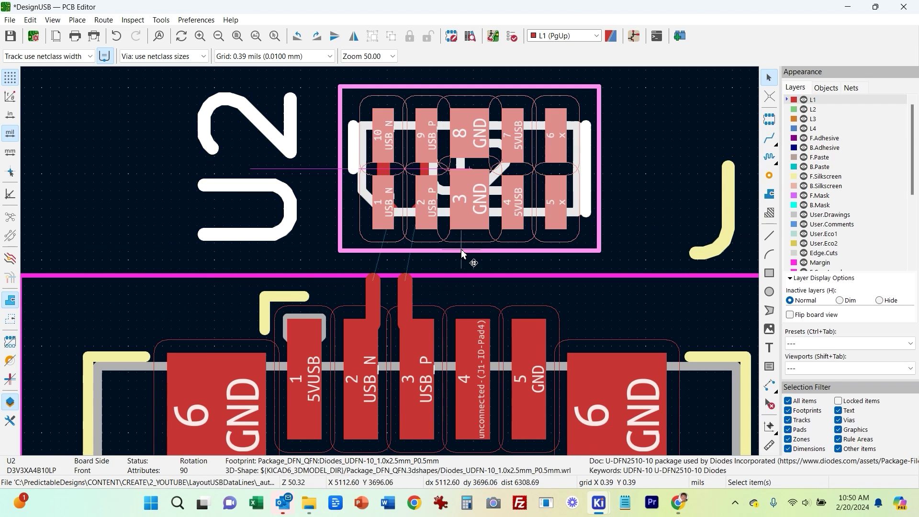
pyautogui.click(771, 140)
pyautogui.click(378, 284)
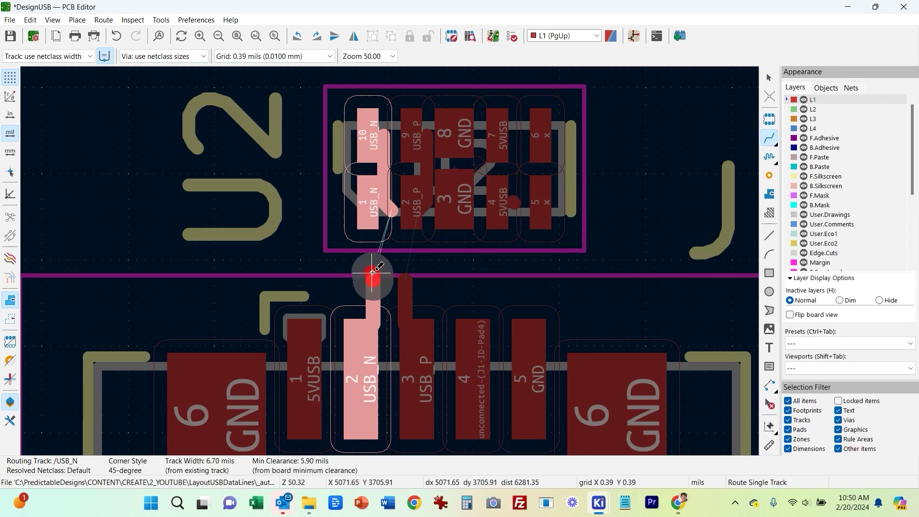
pyautogui.rightClick(371, 268)
pyautogui.moveTo(443, 431)
pyautogui.click(642, 451)
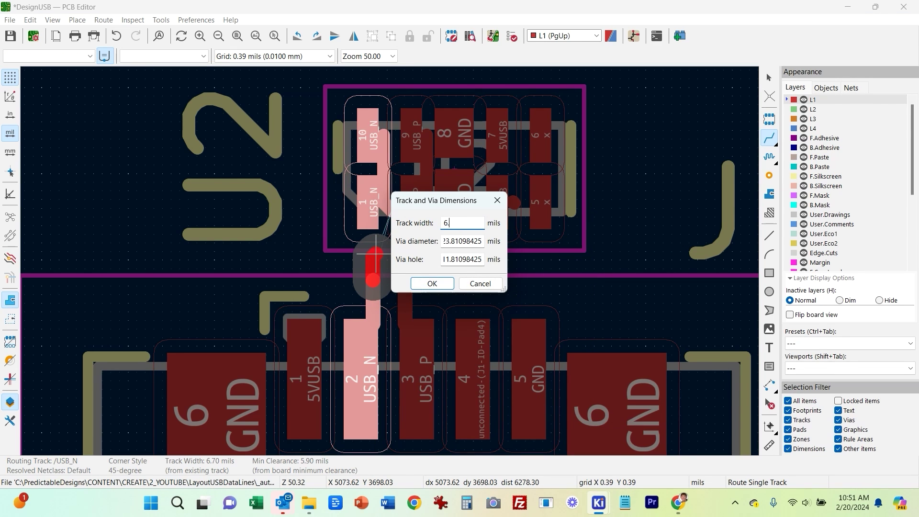
pyautogui.click(431, 283)
pyautogui.click(369, 216)
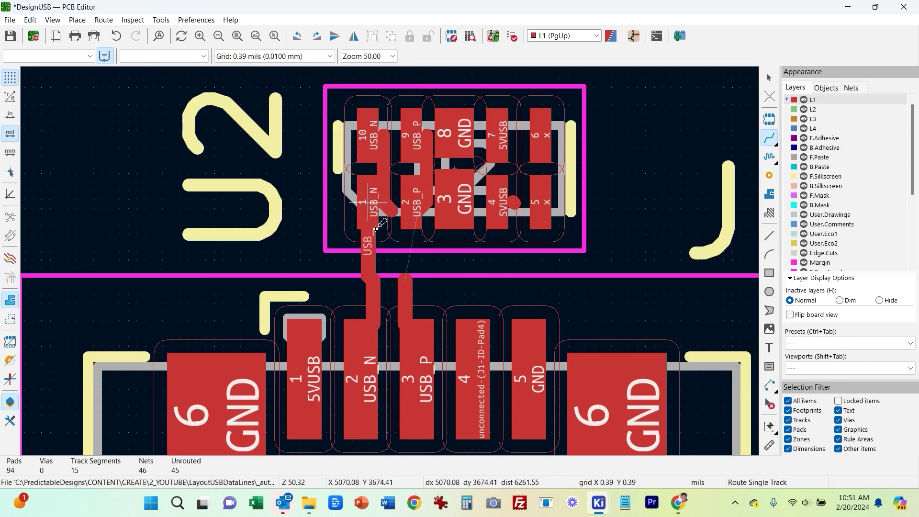
# Step: Route USB_P from its J1 stub to U2 pad 2
pyautogui.click(405, 280)
pyautogui.press('Escape')
pyautogui.press('Escape')
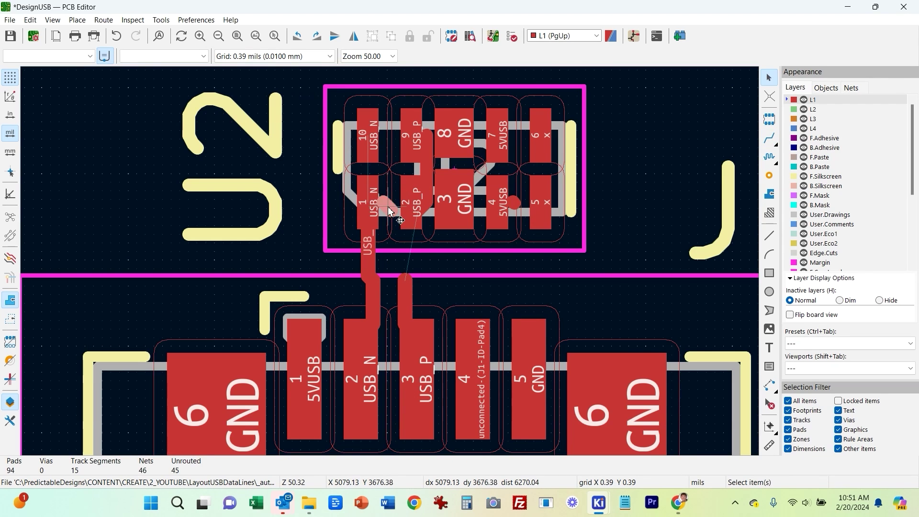
pyautogui.click(769, 139)
pyautogui.click(405, 280)
pyautogui.click(413, 221)
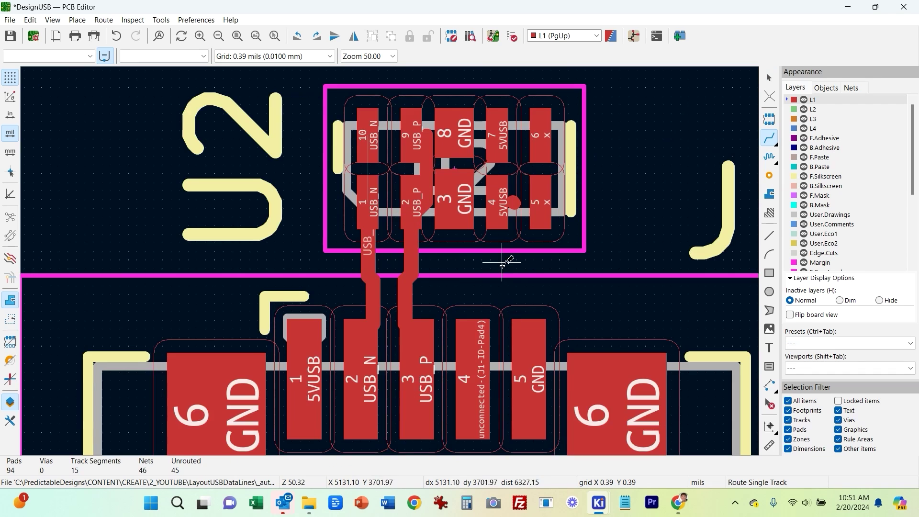
pyautogui.moveTo(502, 262); pyautogui.dragTo(503, 325, button='middle')
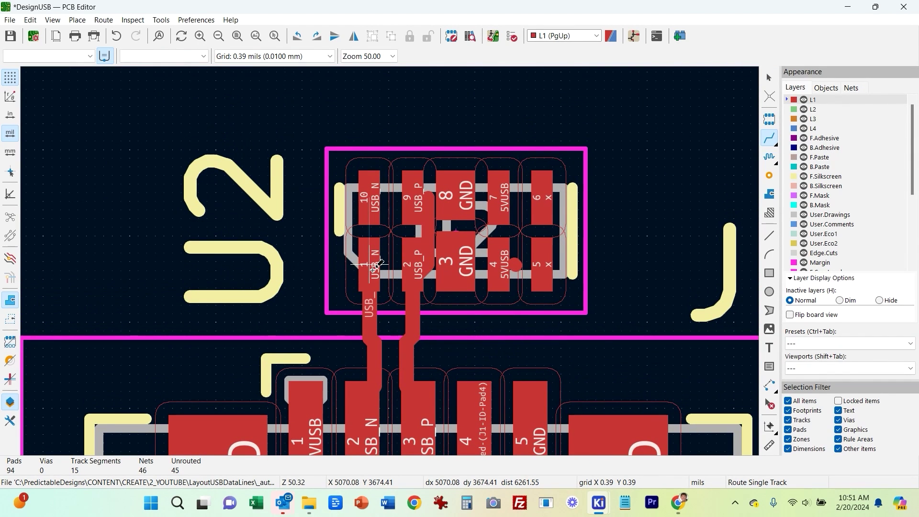
# Step: Join U2 pad 1 to pad 10 with a USB_N track
pyautogui.click(372, 265)
pyautogui.click(369, 196)
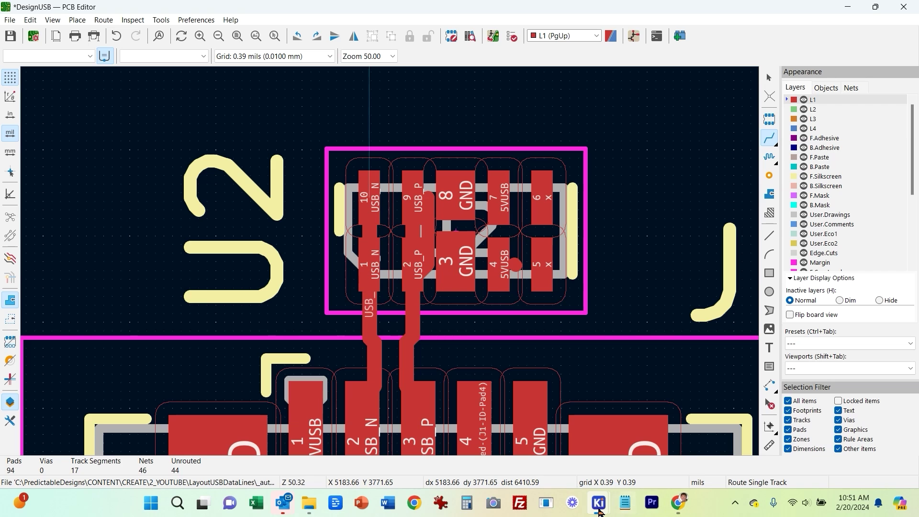
pyautogui.moveTo(599, 511)
pyautogui.click(735, 433)
pyautogui.scroll(5, 287, 311)
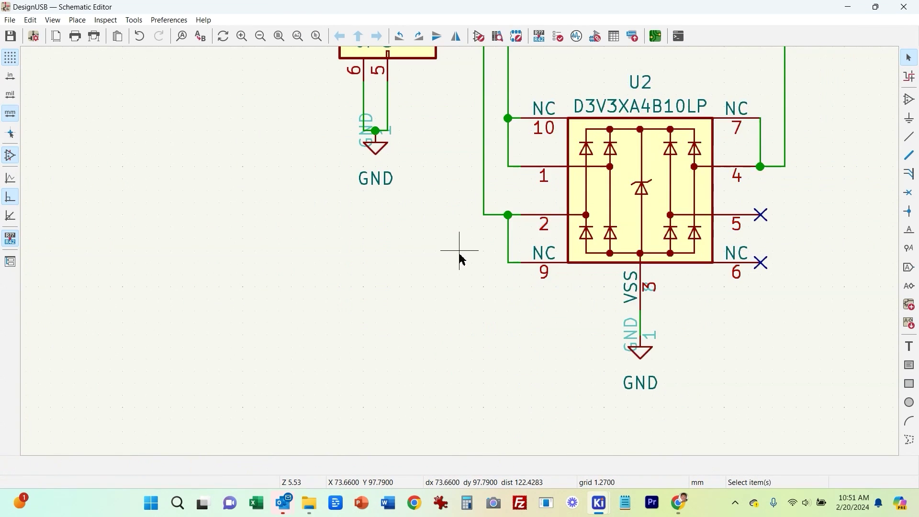
pyautogui.hscroll(5, 459, 250)
pyautogui.scroll(2, 459, 250)
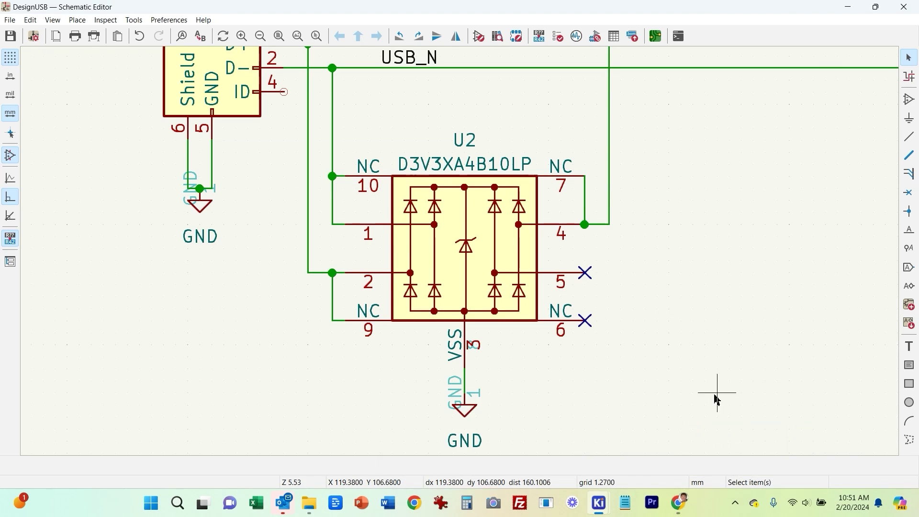
pyautogui.click(591, 509)
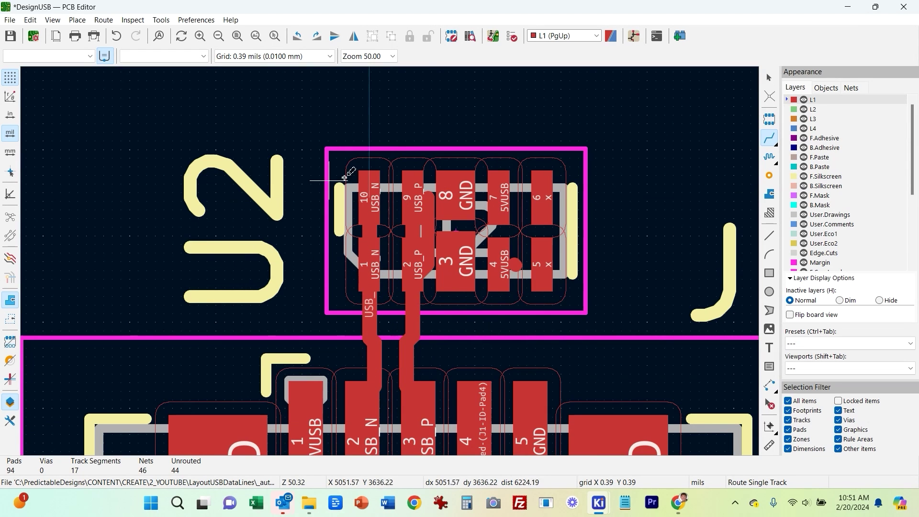
# Step: Start a differential pair at pad 10 with custom 6.7 mil width and 8 mil gap
pyautogui.scroll(3, 433, 110)
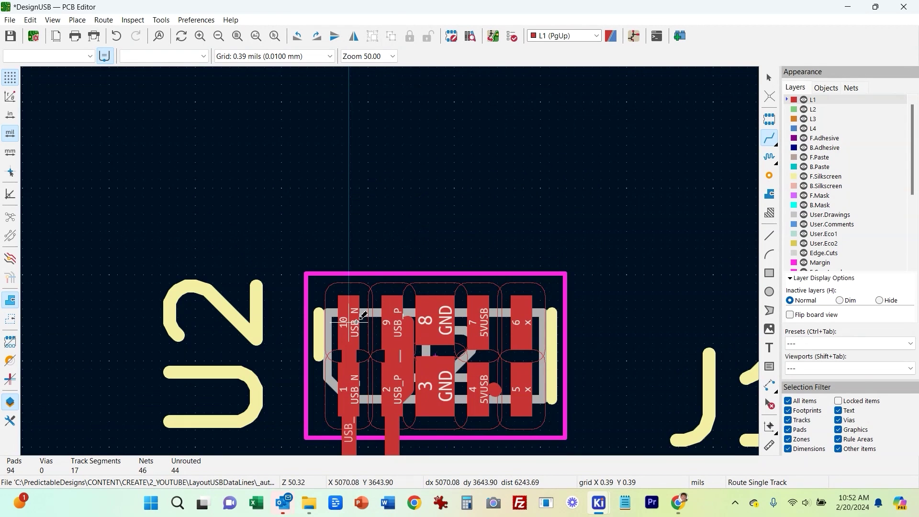
pyautogui.click(770, 141)
pyautogui.click(749, 137)
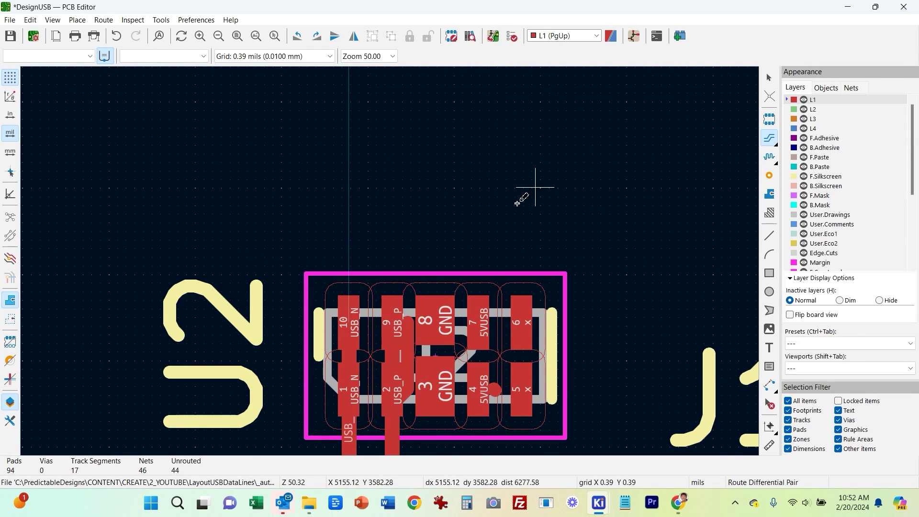
pyautogui.click(352, 329)
pyautogui.rightClick(356, 161)
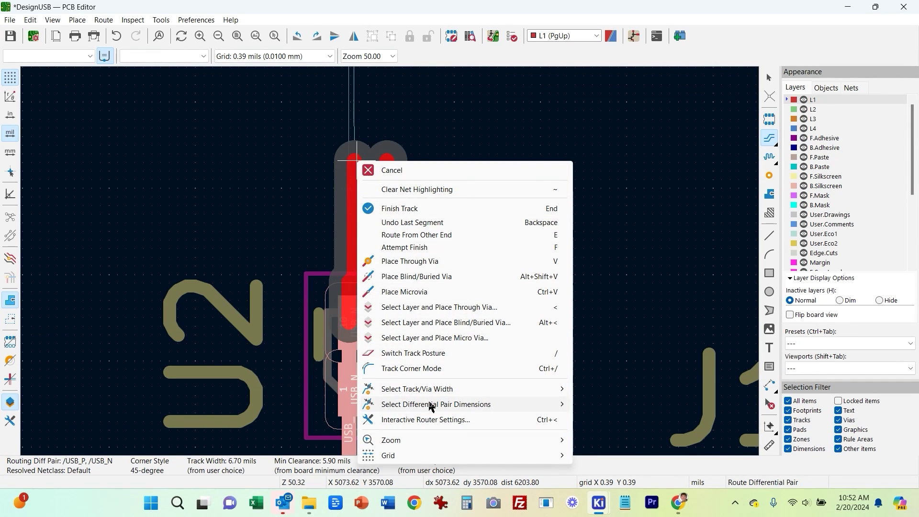
pyautogui.moveTo(433, 406)
pyautogui.click(622, 416)
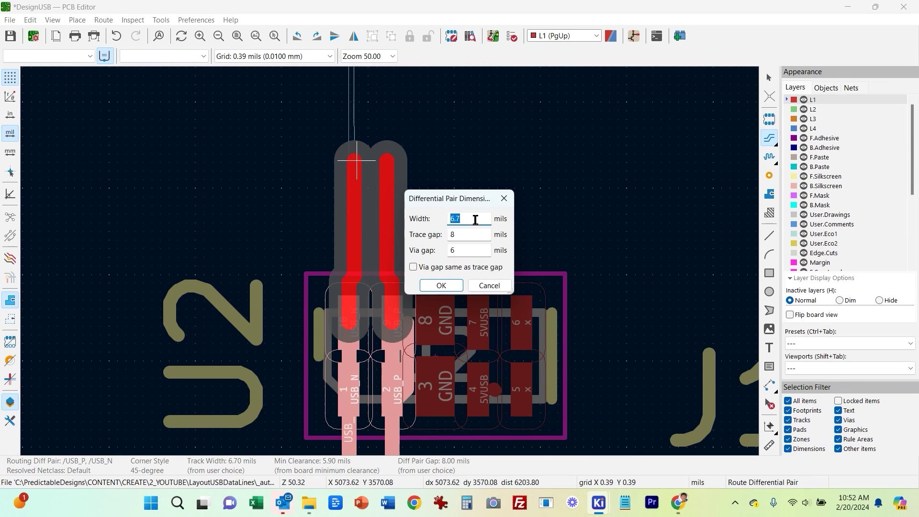
pyautogui.click(438, 286)
# Step: Route the pair up and end it just below U1 pads 23 and 24
pyautogui.scroll(-1, 388, 143)
pyautogui.scroll(-3, 390, 263)
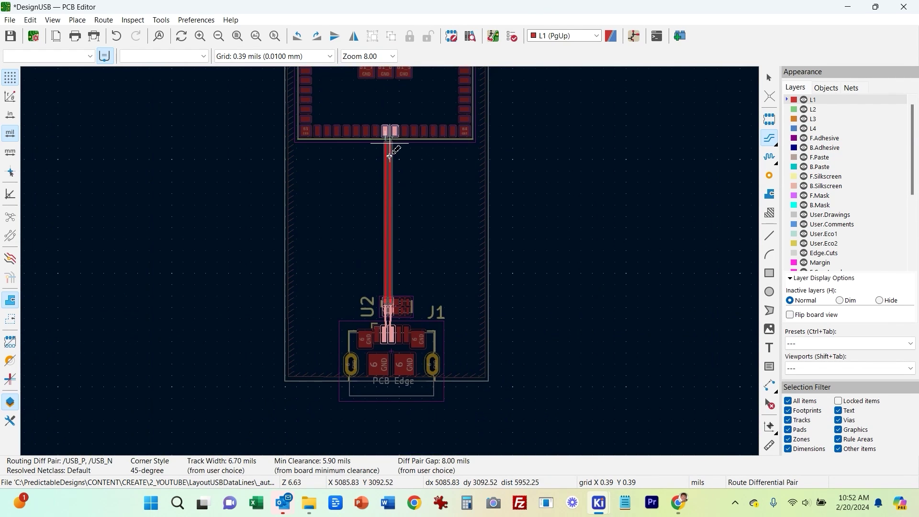
pyautogui.scroll(4, 381, 144)
pyautogui.scroll(4, 390, 262)
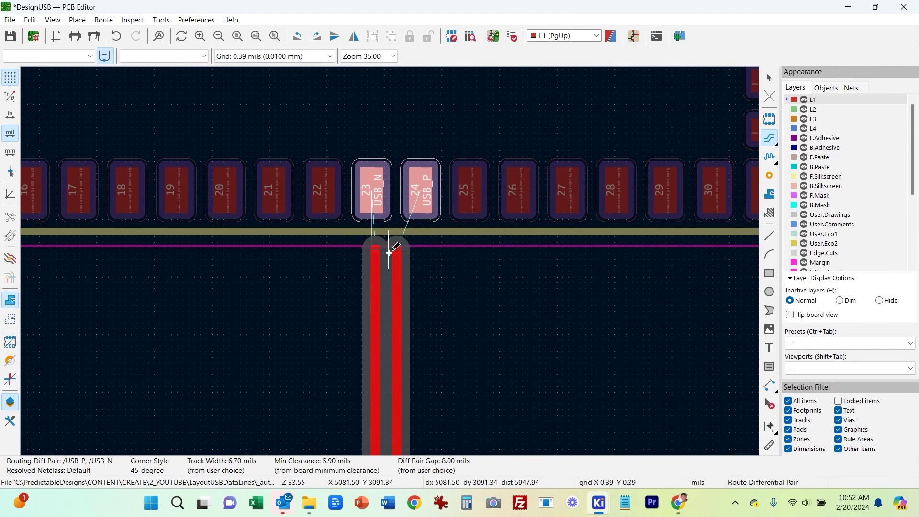
pyautogui.doubleClick(385, 250)
pyautogui.scroll(-4, 390, 258)
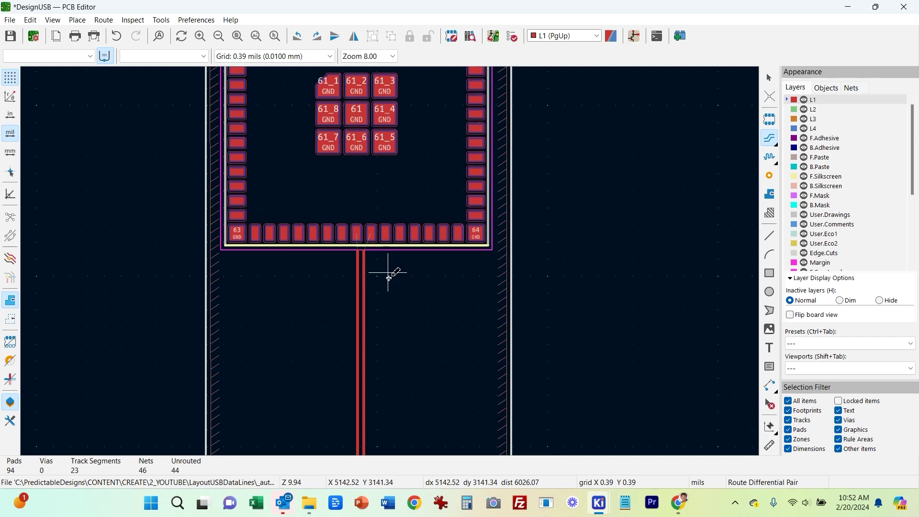
pyautogui.moveTo(390, 266); pyautogui.dragTo(391, 51, button='middle')
# Step: Box-select the tracks around J1 and U2 to check them, then clear the selection
pyautogui.press('Escape')
pyautogui.moveTo(268, 207); pyautogui.dragTo(487, 451)
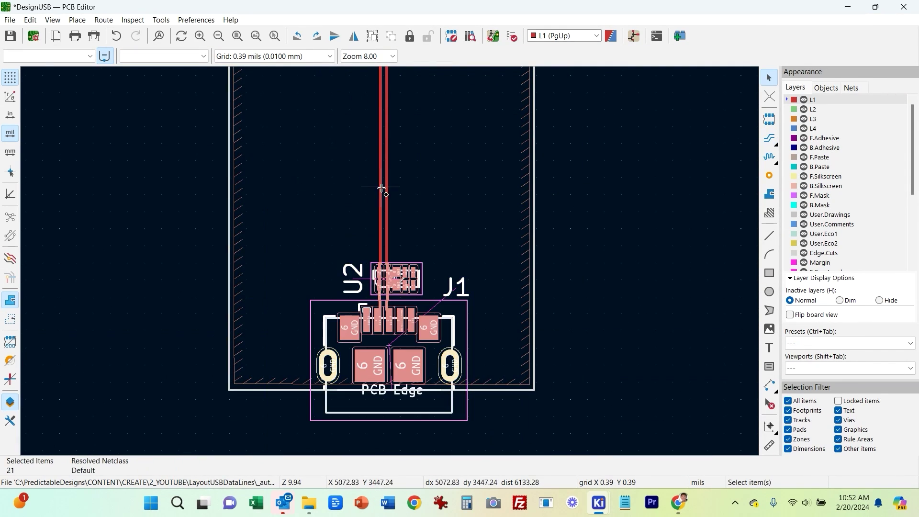
pyautogui.scroll(4, 383, 192)
pyautogui.scroll(2, 390, 263)
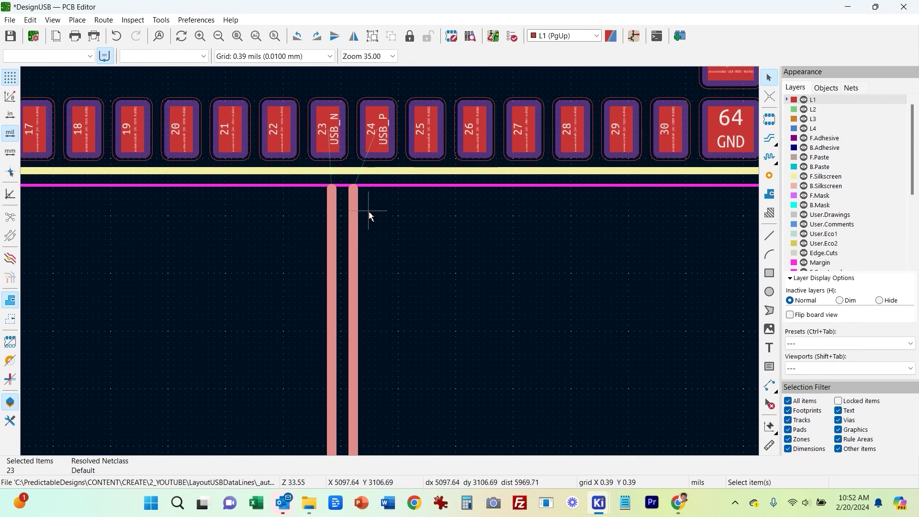
pyautogui.press('Escape')
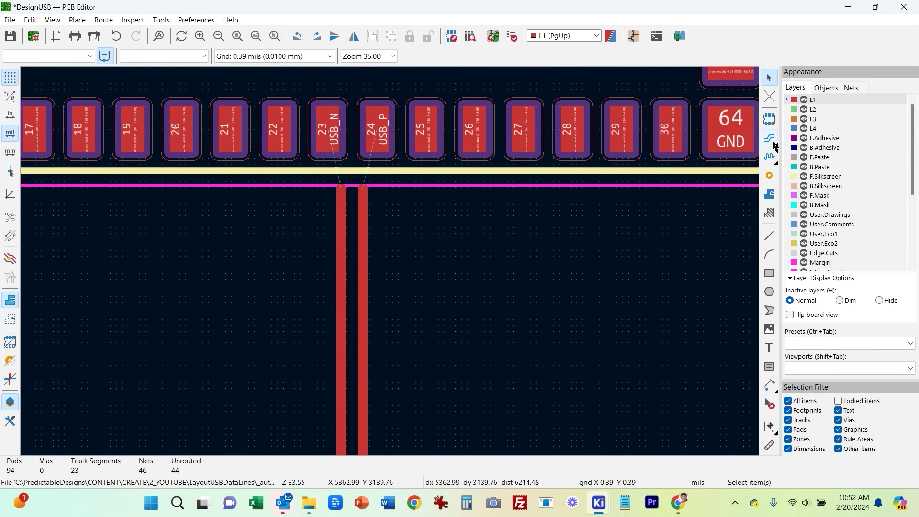
# Step: Draw short single tracks linking U1 pads 23 and 24 to the pair's ends, then fit the board
pyautogui.click(770, 138)
pyautogui.click(776, 144)
pyautogui.click(724, 142)
pyautogui.click(340, 187)
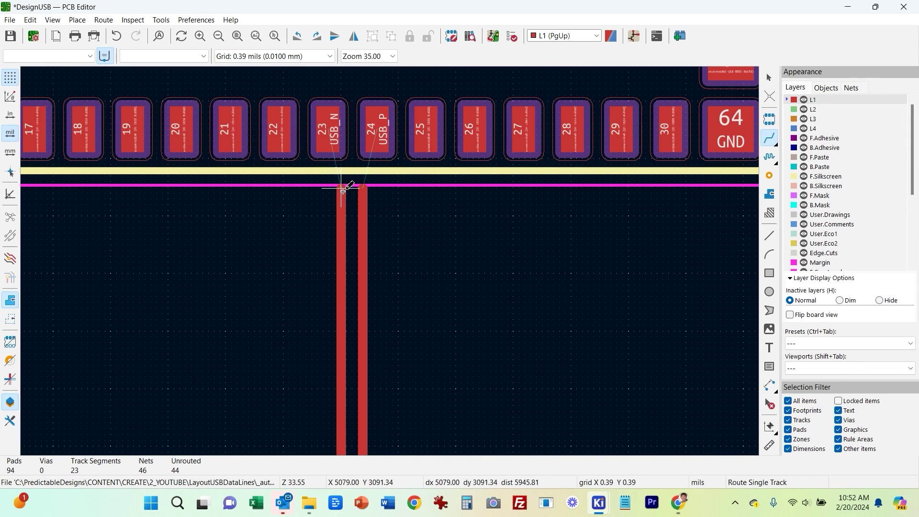
pyautogui.click(328, 143)
pyautogui.click(362, 188)
pyautogui.click(377, 144)
pyautogui.press('Home')
pyautogui.press('Escape')
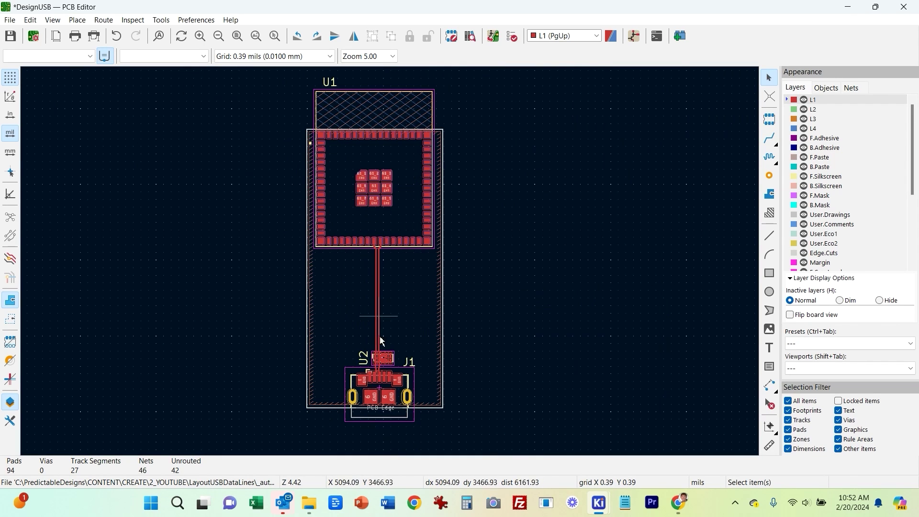
pyautogui.scroll(2, 390, 262)
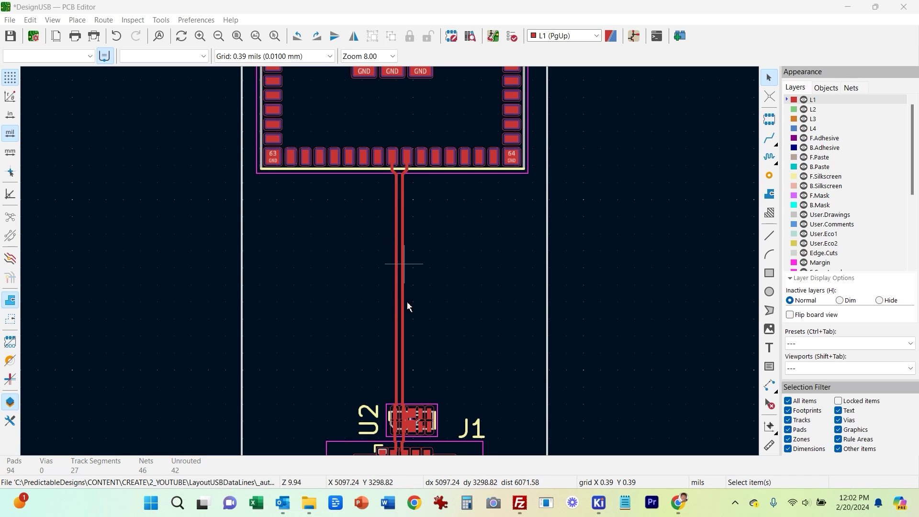
# Step: Make L2 the active layer and start a GND filled zone from the board's top-left corner
pyautogui.click(558, 35)
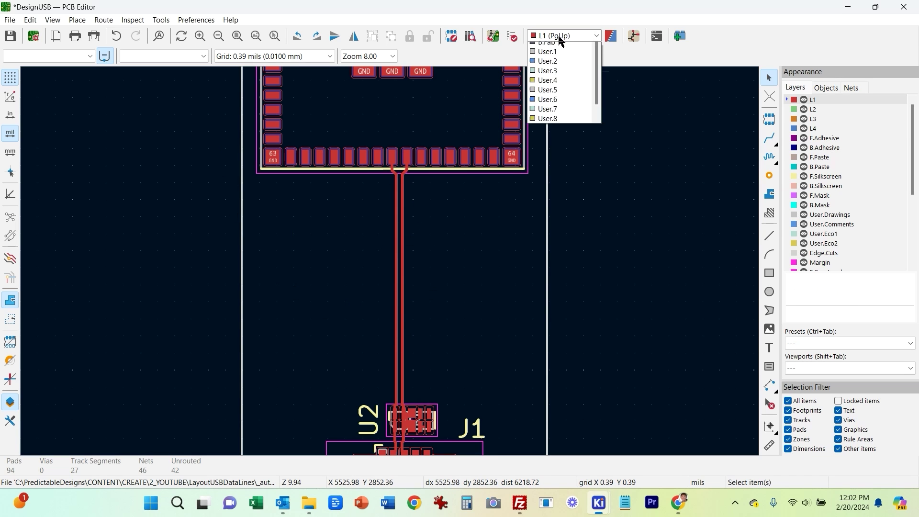
pyautogui.click(558, 57)
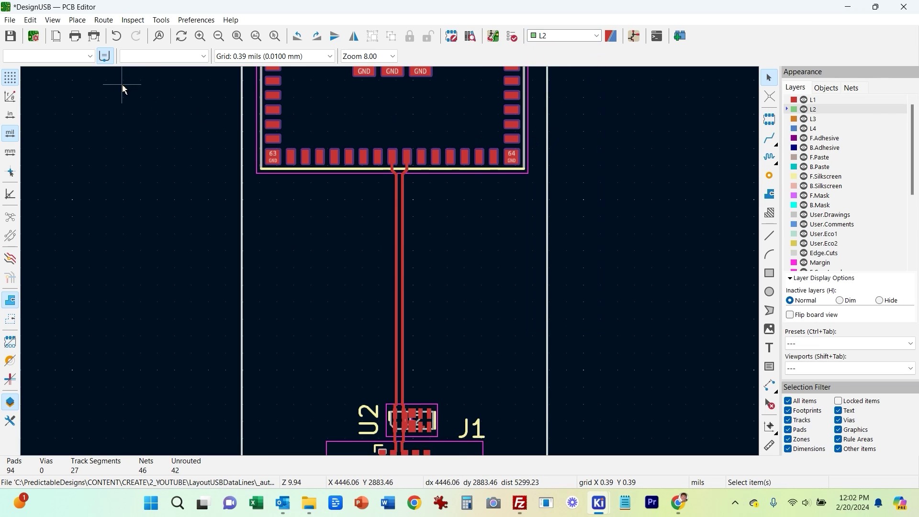
pyautogui.scroll(5, 121, 88)
pyautogui.click(77, 20)
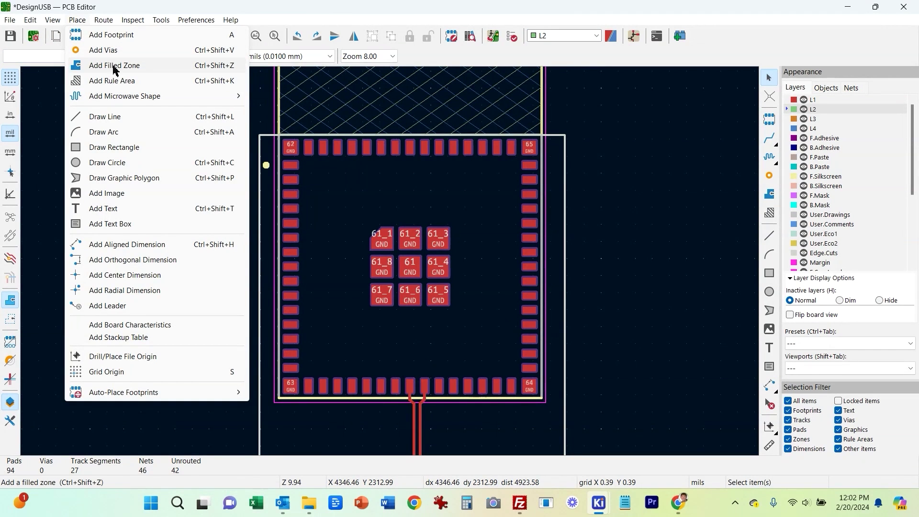
pyautogui.click(116, 65)
pyautogui.scroll(2, 266, 149)
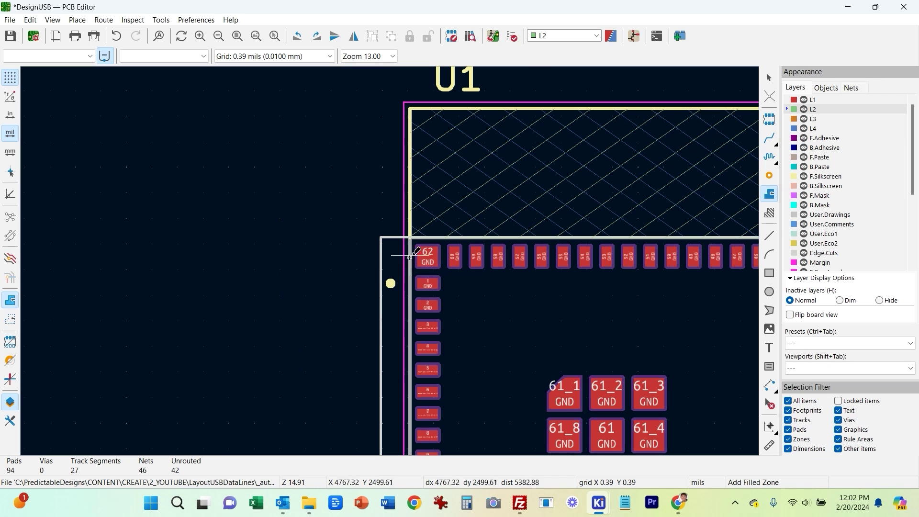
pyautogui.click(394, 256)
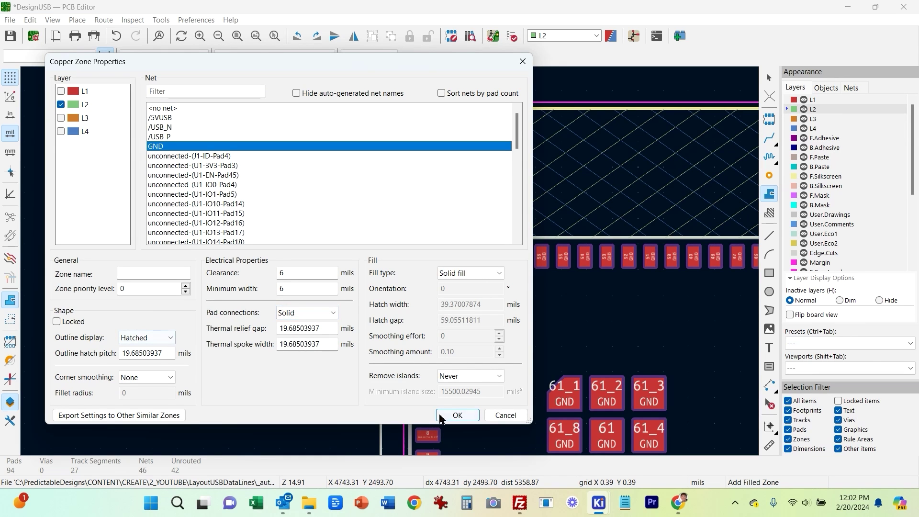
pyautogui.click(457, 416)
# Step: Trace the zone outline through the top-right and bottom corners, then close it
pyautogui.moveTo(560, 268); pyautogui.dragTo(324, 224, button='middle')
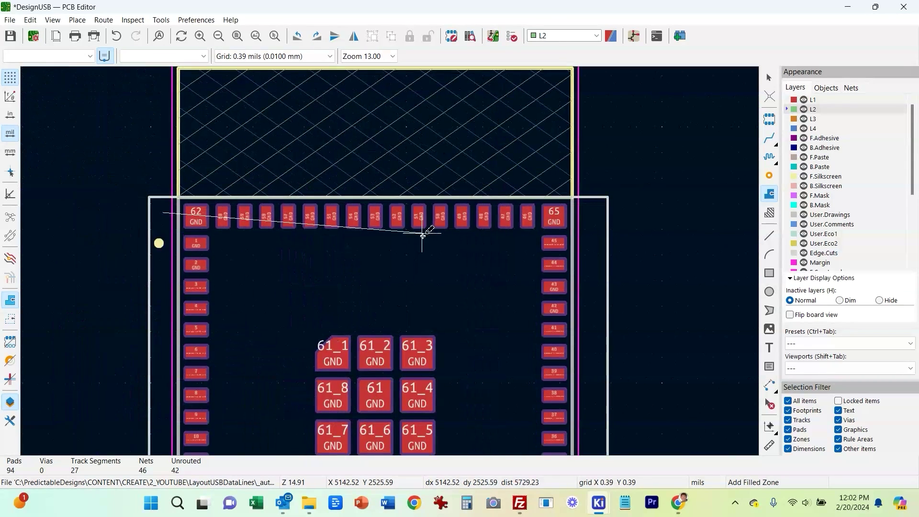
pyautogui.click(597, 211)
pyautogui.moveTo(636, 410); pyautogui.dragTo(656, 175, button='middle')
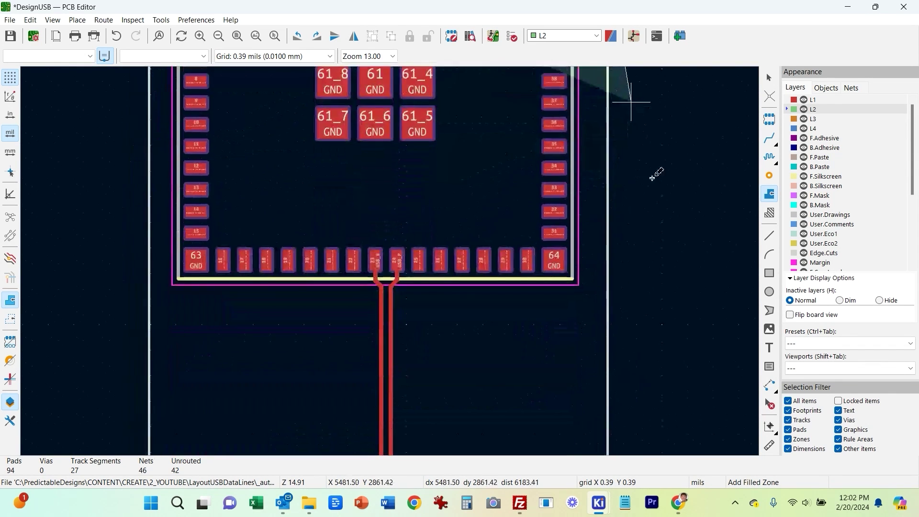
pyautogui.moveTo(626, 329); pyautogui.dragTo(590, 201, button='middle')
pyautogui.click(590, 201)
pyautogui.keyDown('shift'); pyautogui.scroll(5, 156, 205); pyautogui.keyUp('shift')
pyautogui.rightClick(180, 231)
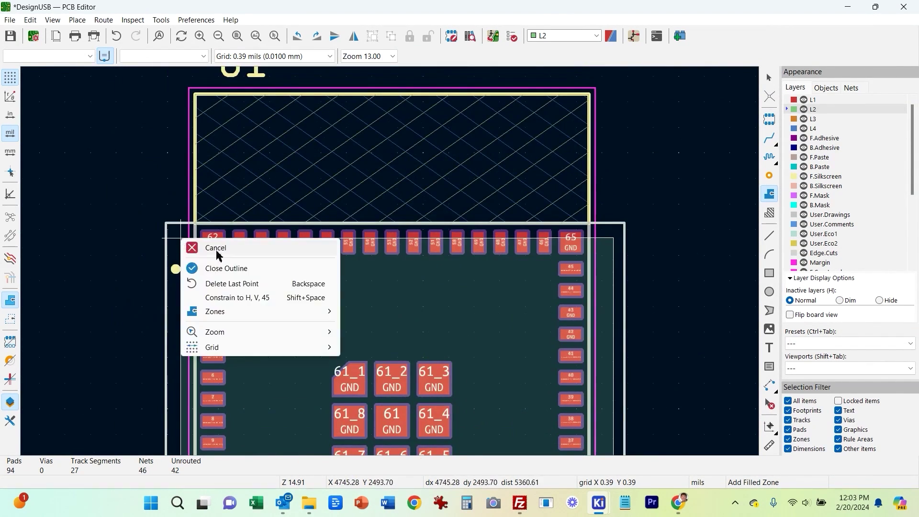
pyautogui.click(205, 264)
# Step: Fill all copper zones and review the filled L2 GND zone's properties
pyautogui.click(29, 20)
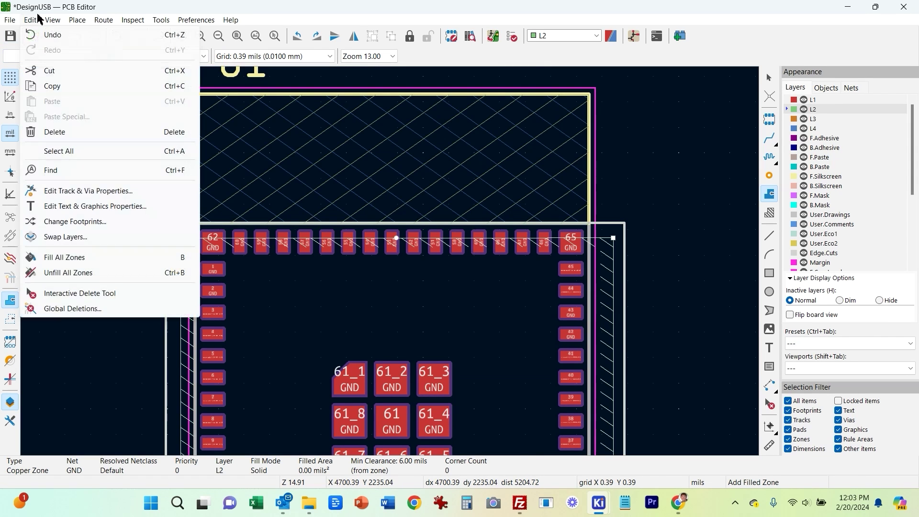
pyautogui.click(67, 259)
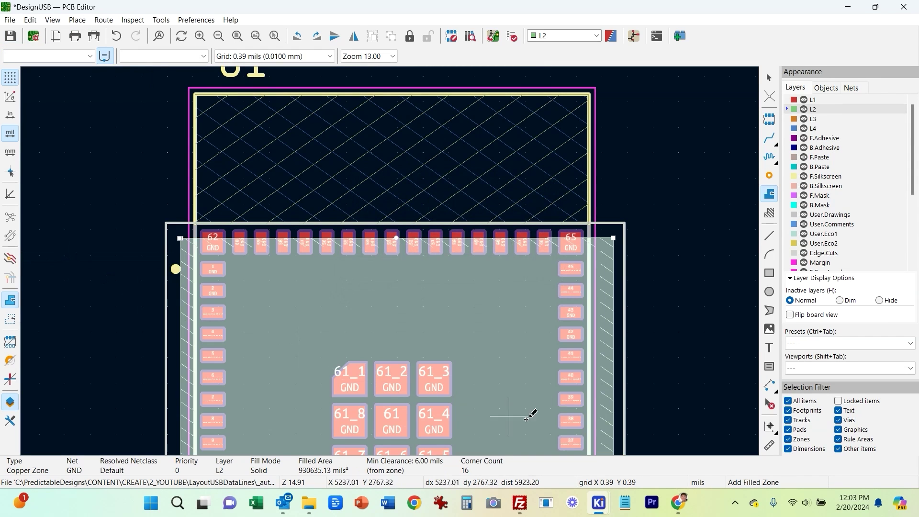
pyautogui.click(670, 405)
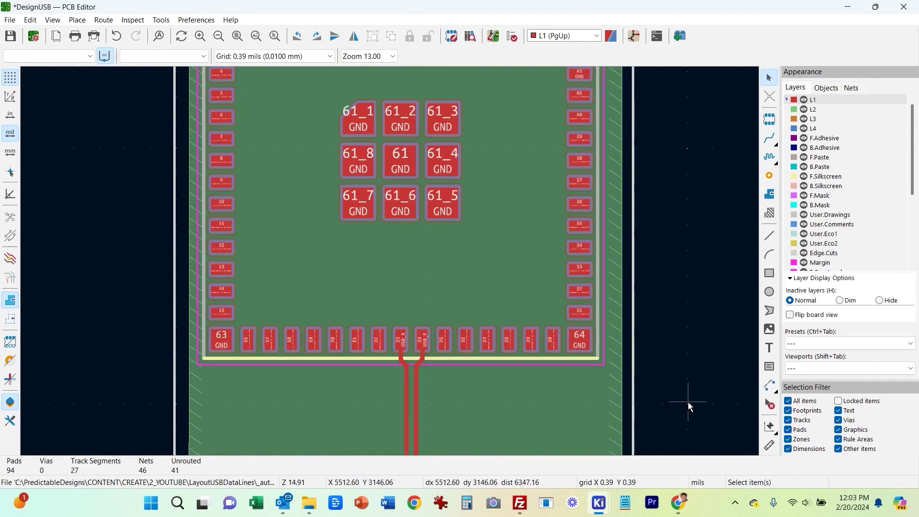
pyautogui.keyDown('shift'); pyautogui.scroll(-5, 690, 365); pyautogui.keyUp('shift')
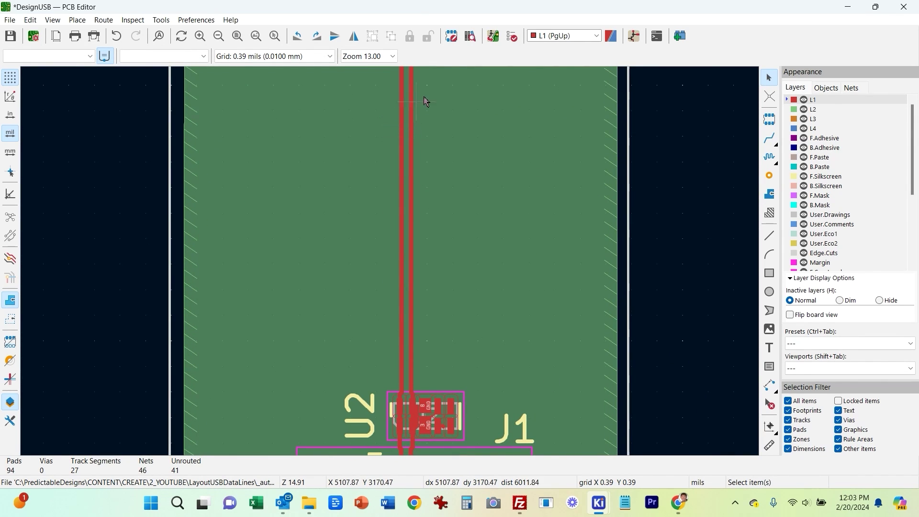
pyautogui.keyDown('shift'); pyautogui.scroll(2, 430, 120); pyautogui.keyUp('shift')
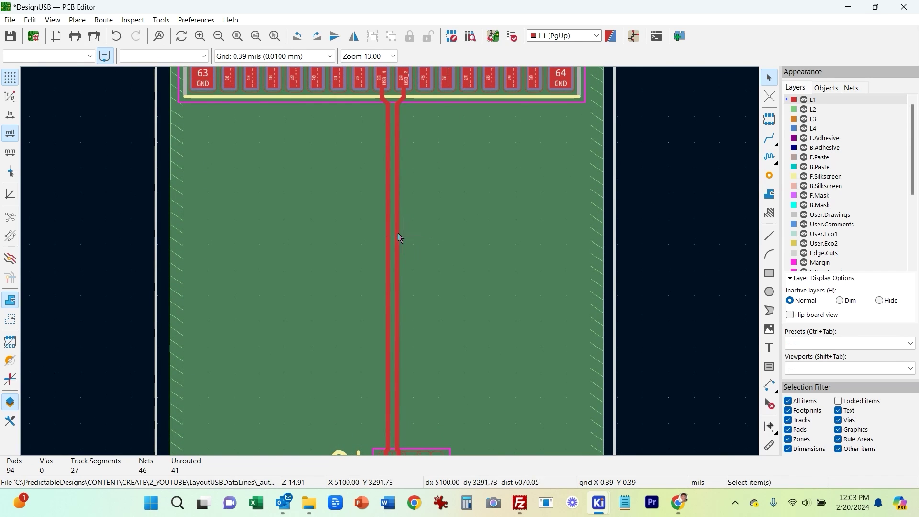